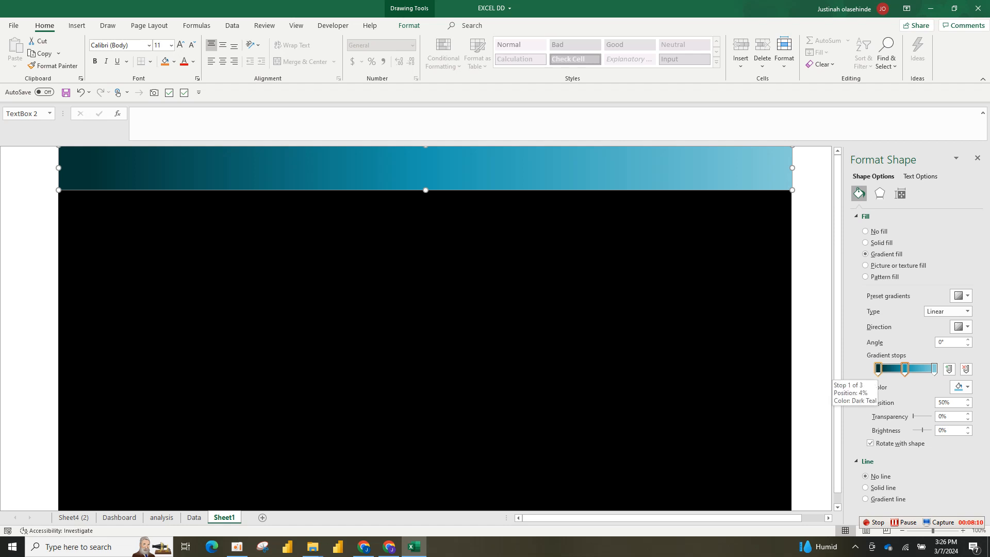
Step: Enter the title SALES PERFORMANCE ANALYSIS in the gradient header text box
click(905, 369)
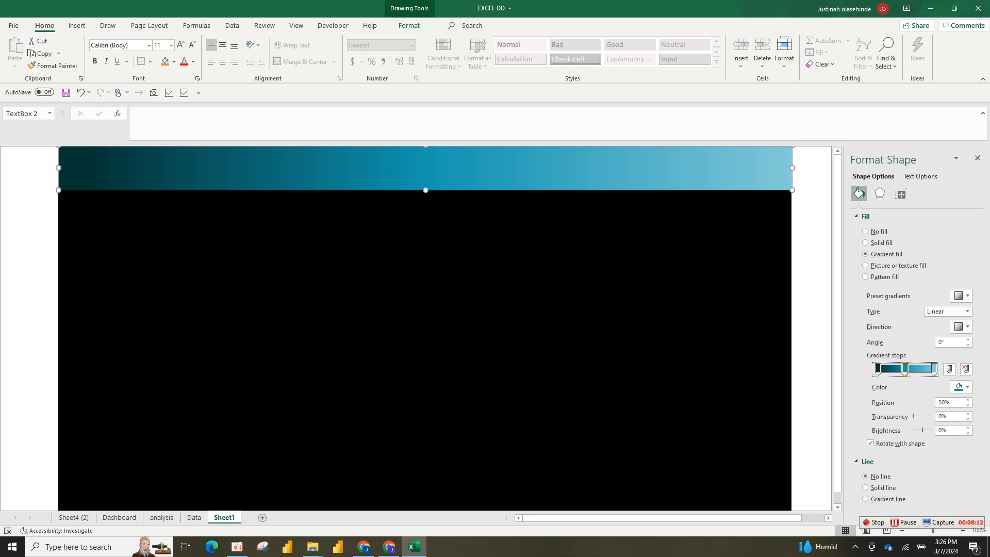
click(878, 369)
click(64, 153)
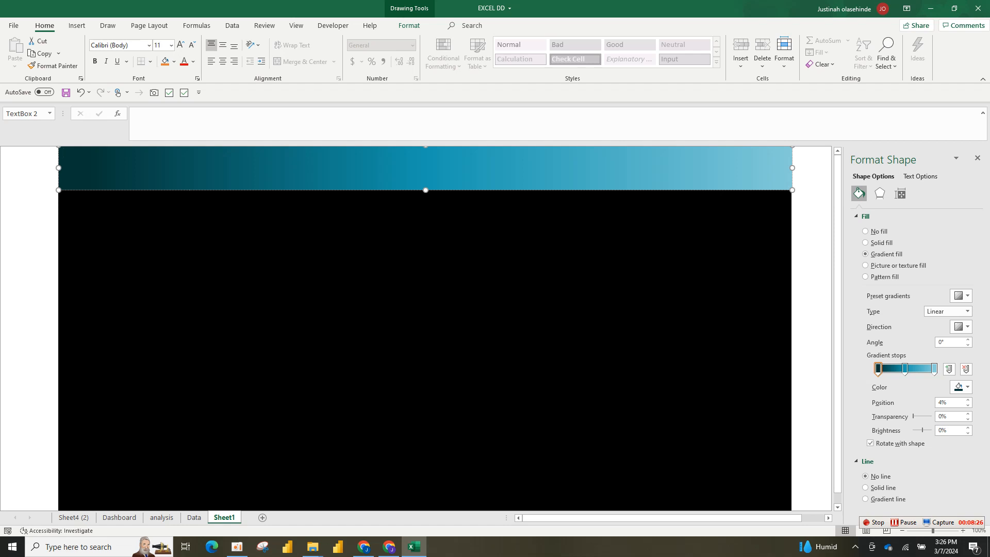
text(Sales)
key(BackSpace)
key(BackSpace)
key(BackSpace)
key(BackSpace)
key(BackSpace)
key(BackSpace)
key(BackSpace)
text(SALES REPOR)
text(RFORMA)
text(NCE ANALYSIS)
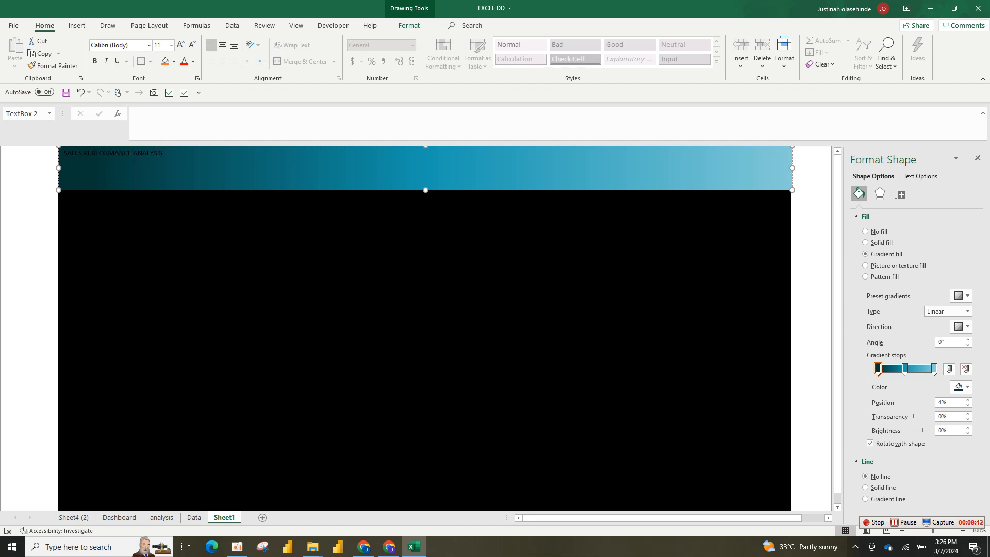
Step: Select the header title on Sheet1 and check the font formatting of the reference titles on the Dashboard and Sheet4 (2) sheets
click(119, 517)
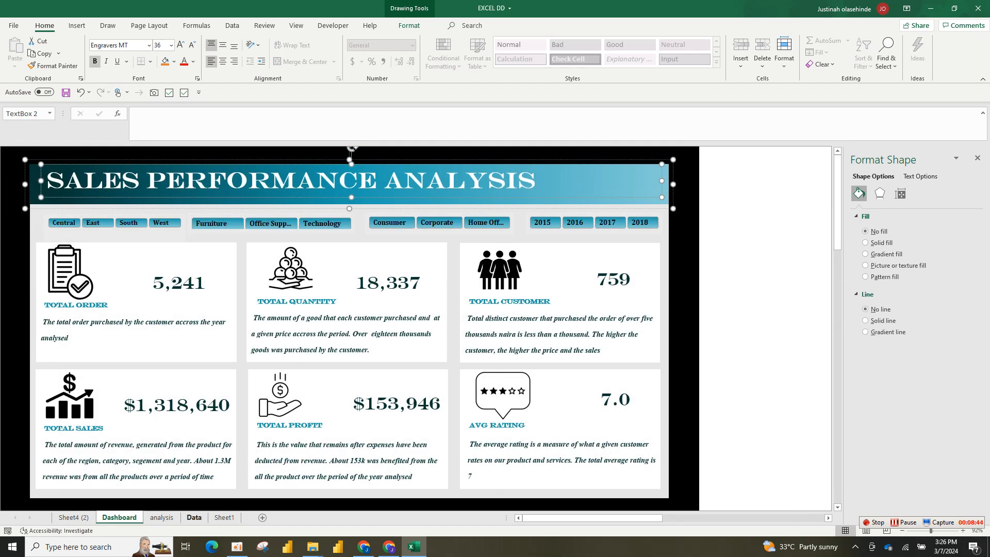
click(224, 517)
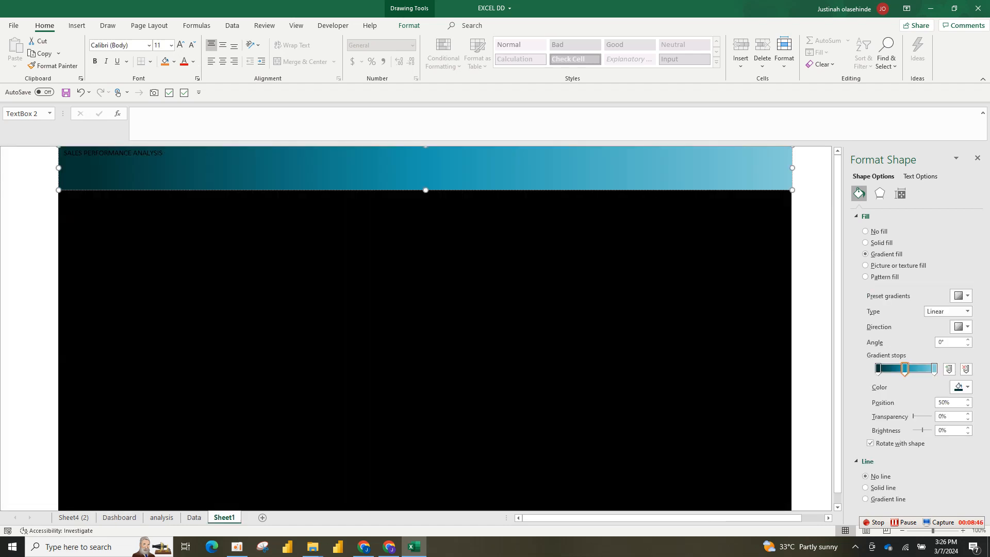
key(ctrl+shift+Left)
key(ctrl+shift+Left)
key(ctrl+shift+Left)
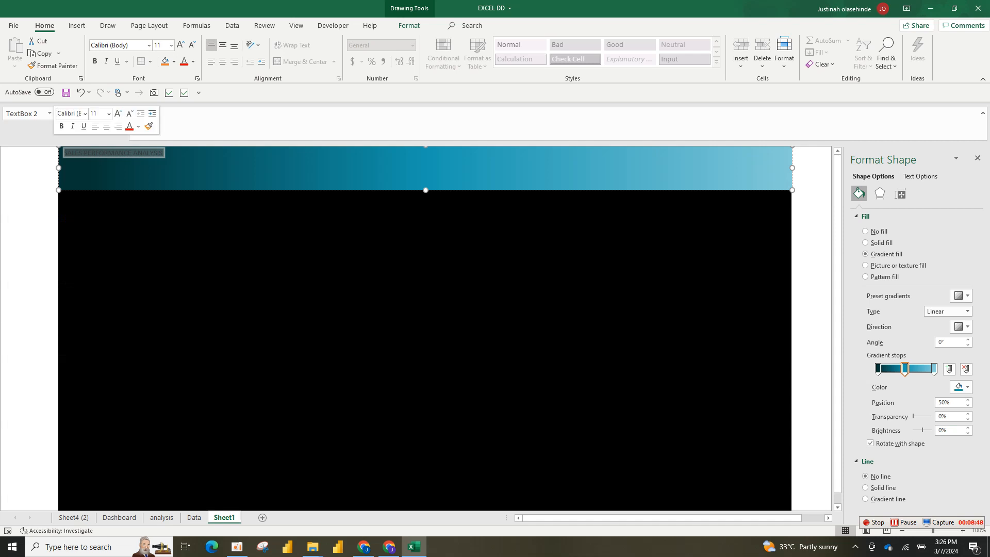
click(149, 45)
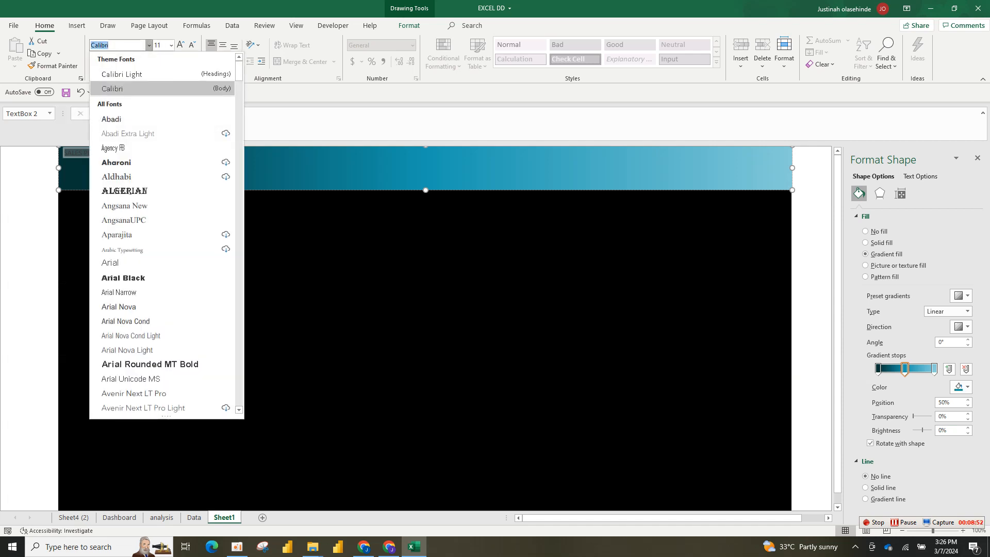
key(Escape)
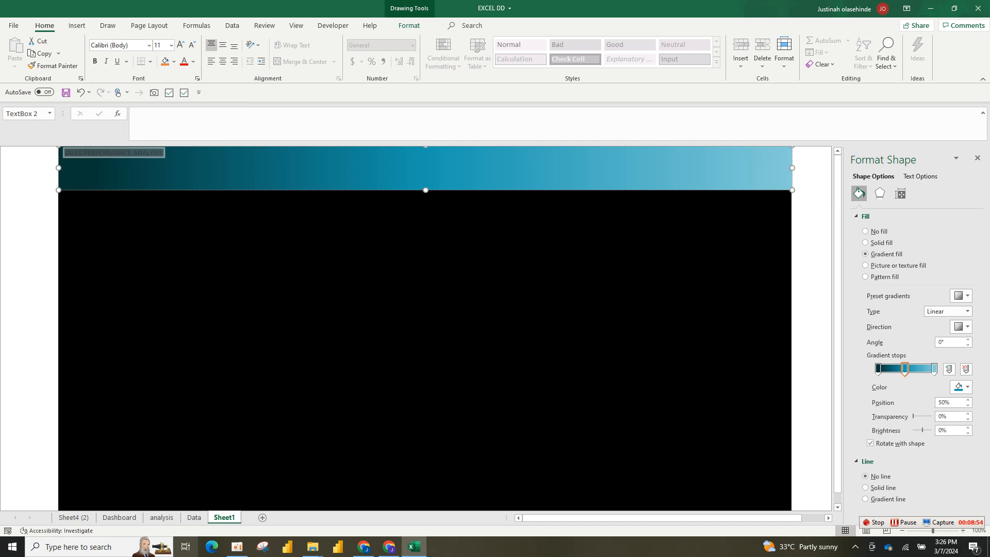
click(57, 530)
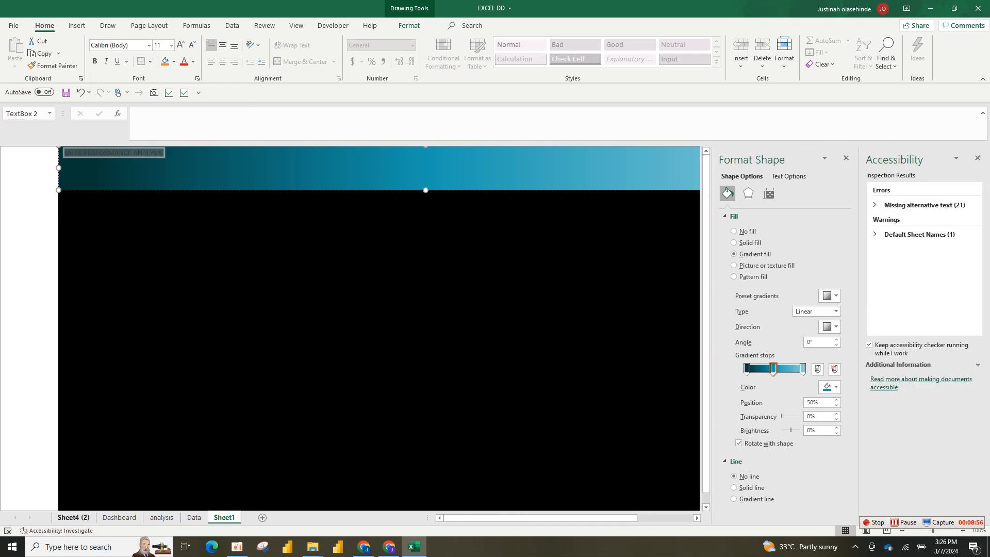
click(977, 158)
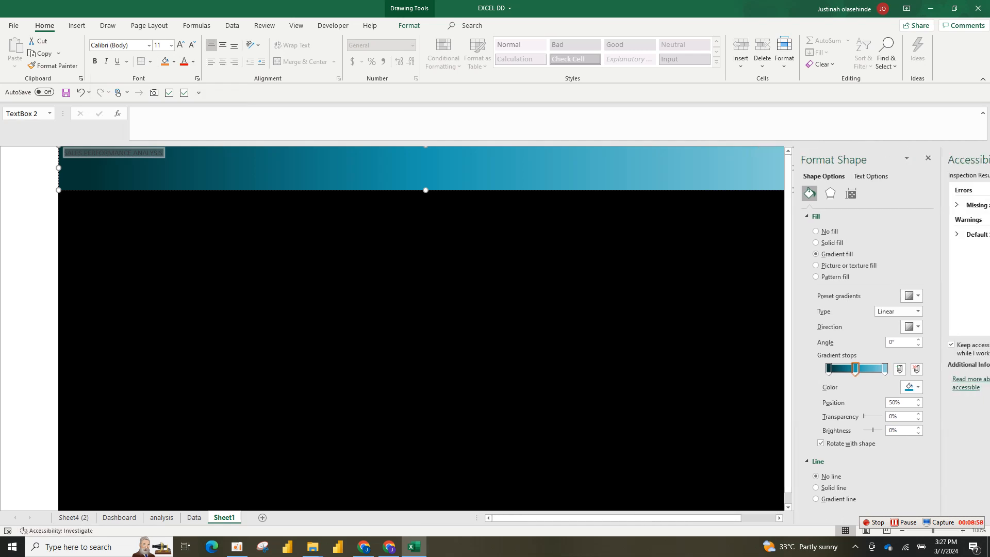
click(74, 517)
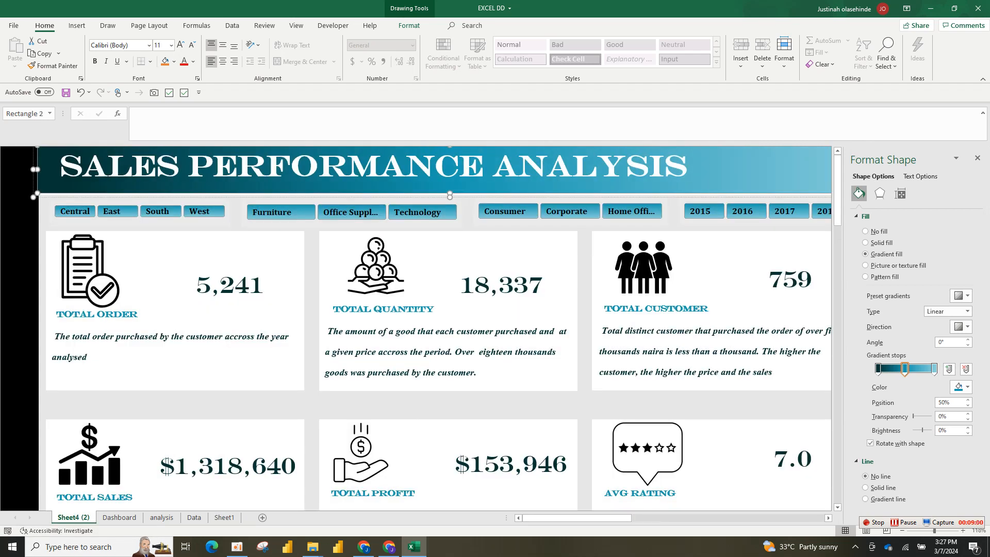
double_click(119, 166)
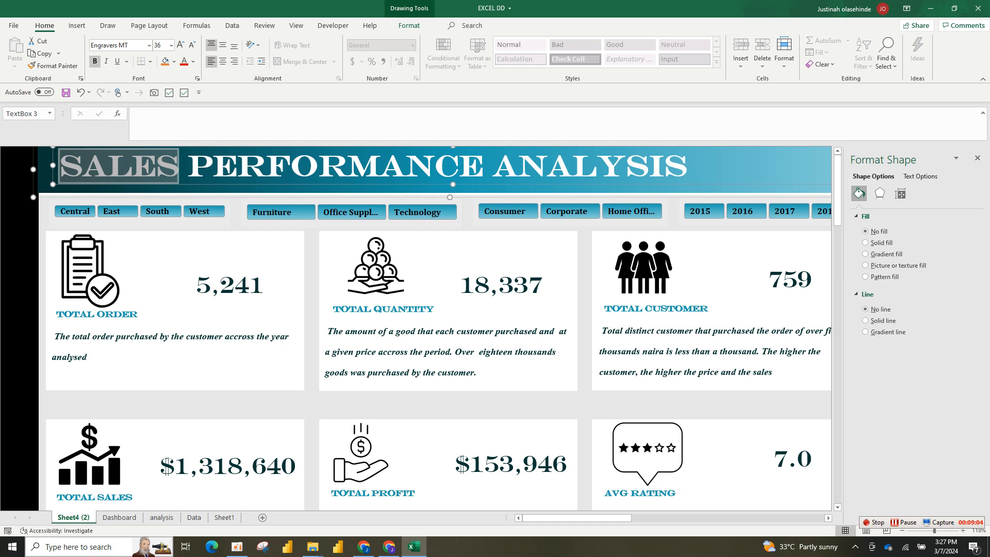
click(224, 517)
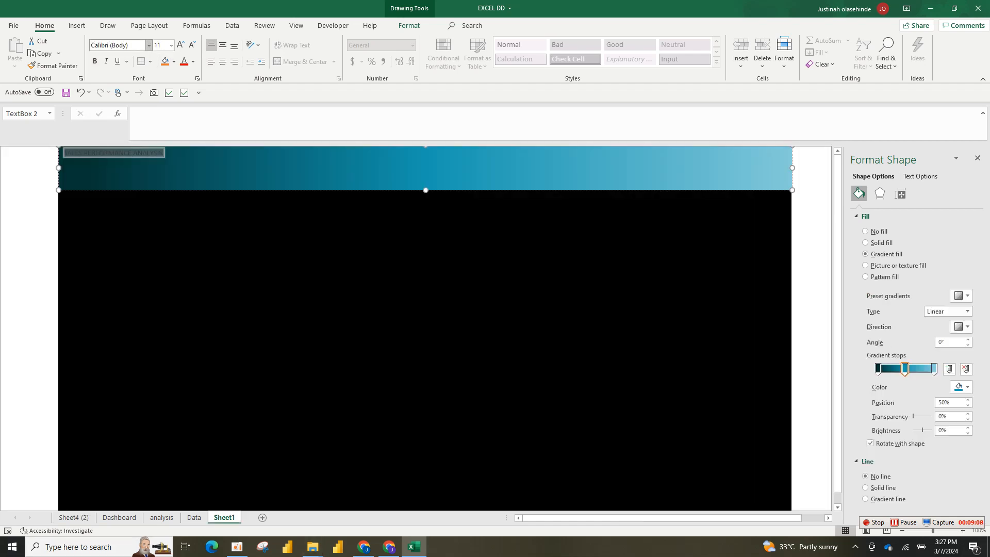
Step: Set the header title's font to Engravers MT and its colour to white
click(149, 45)
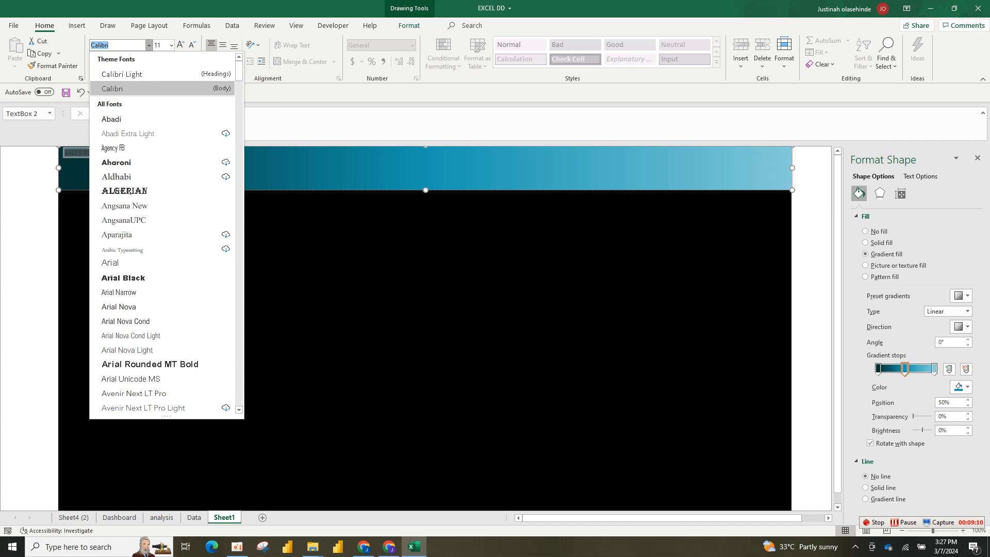
text(Engravers MT)
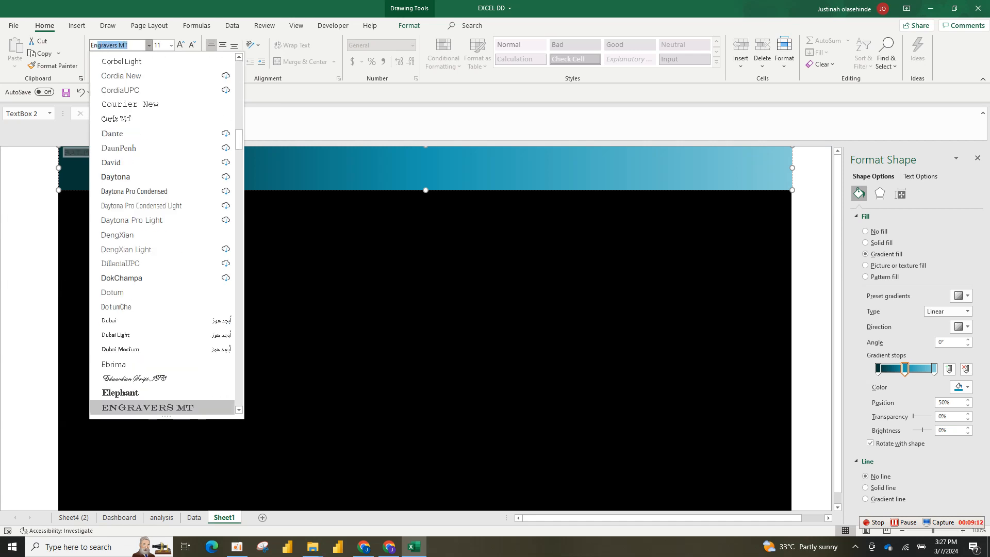
key(Return)
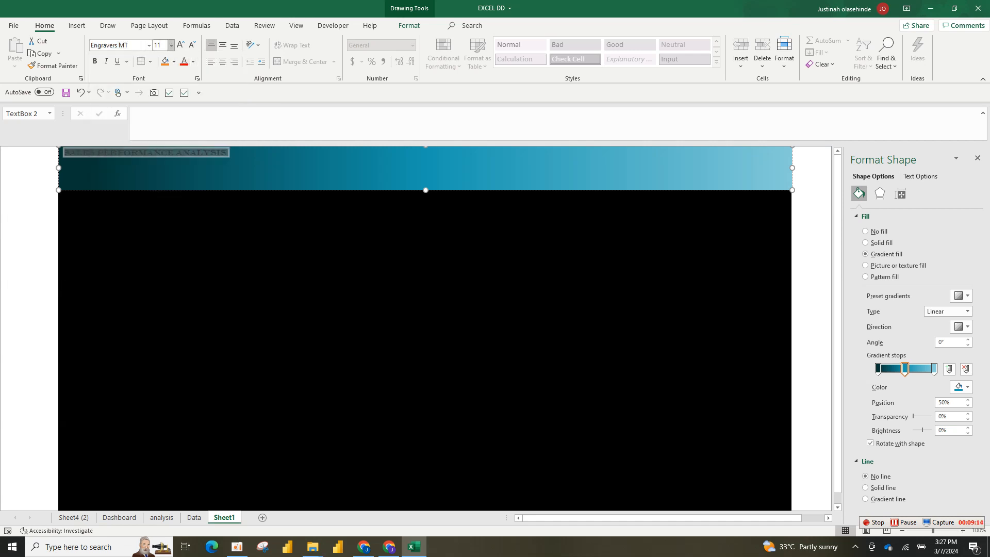
click(193, 61)
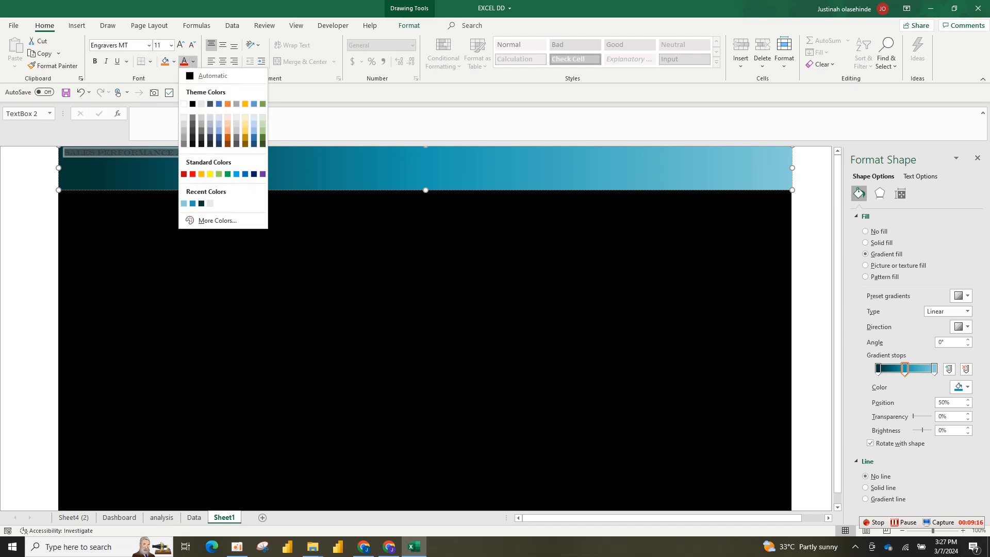
click(184, 103)
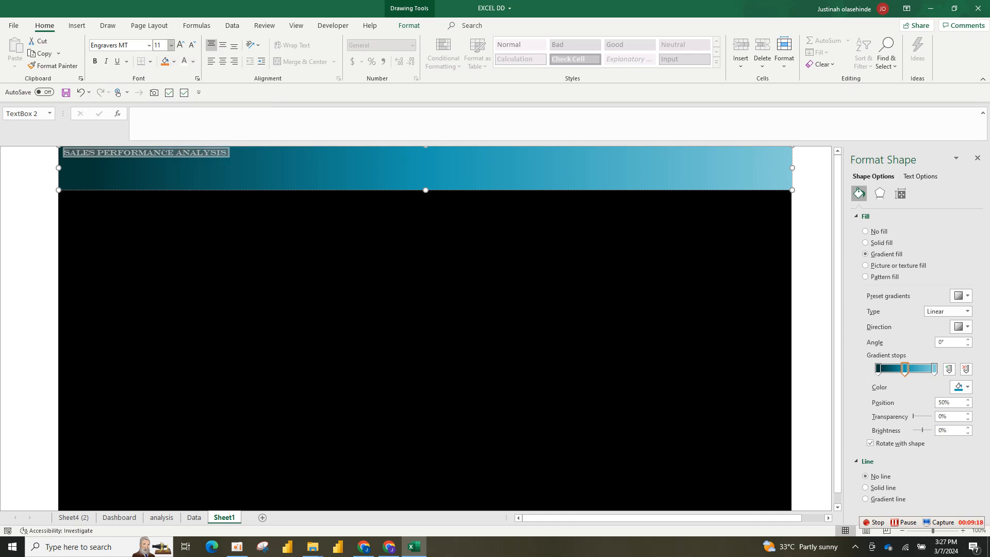
Step: Enlarge the header title to size 36 and make it bold
click(170, 45)
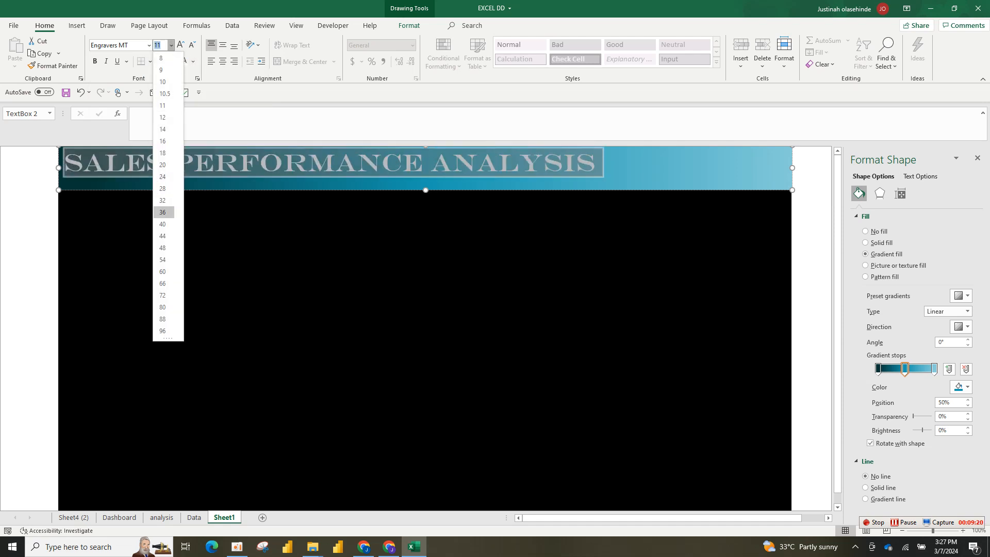
click(163, 212)
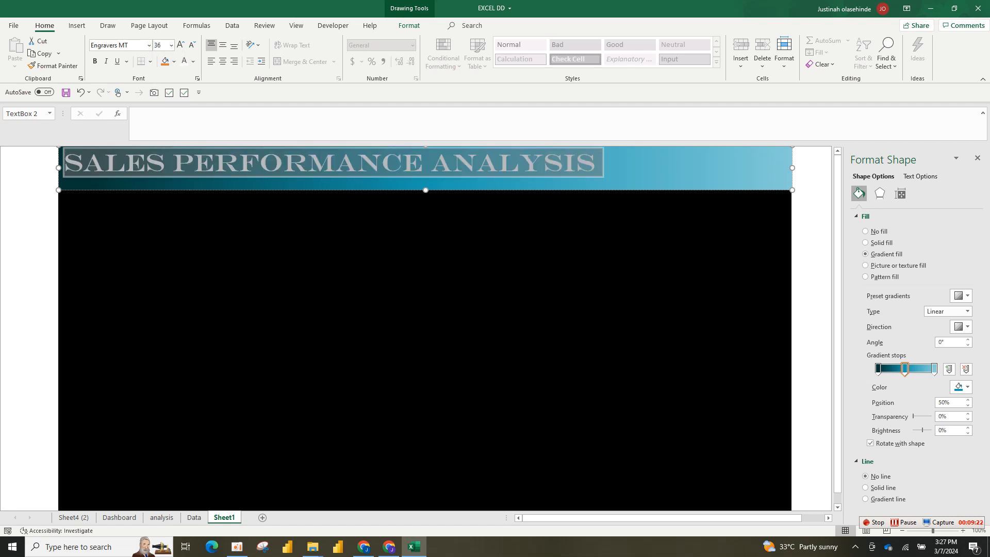
click(95, 61)
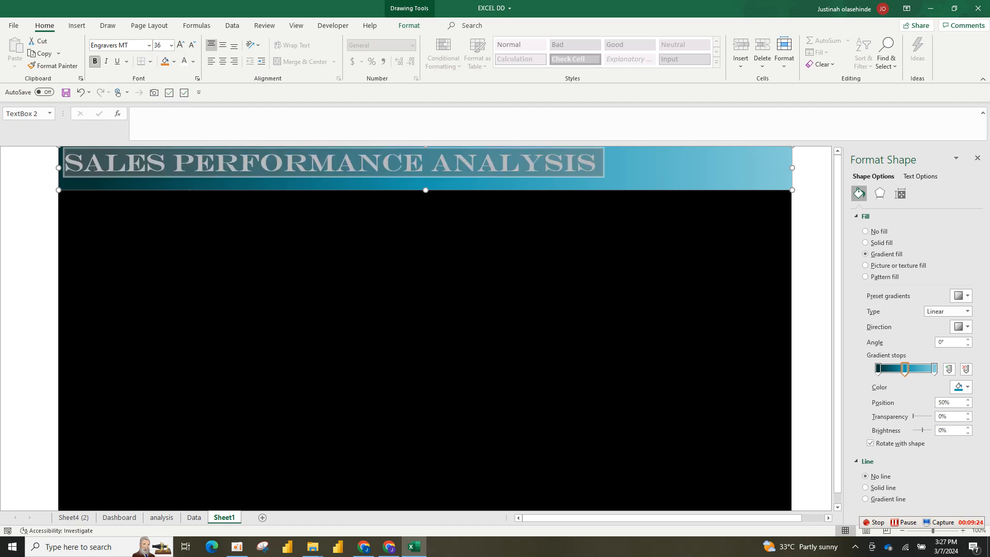
click(309, 289)
Step: Centre the title horizontally within the header text box
click(596, 164)
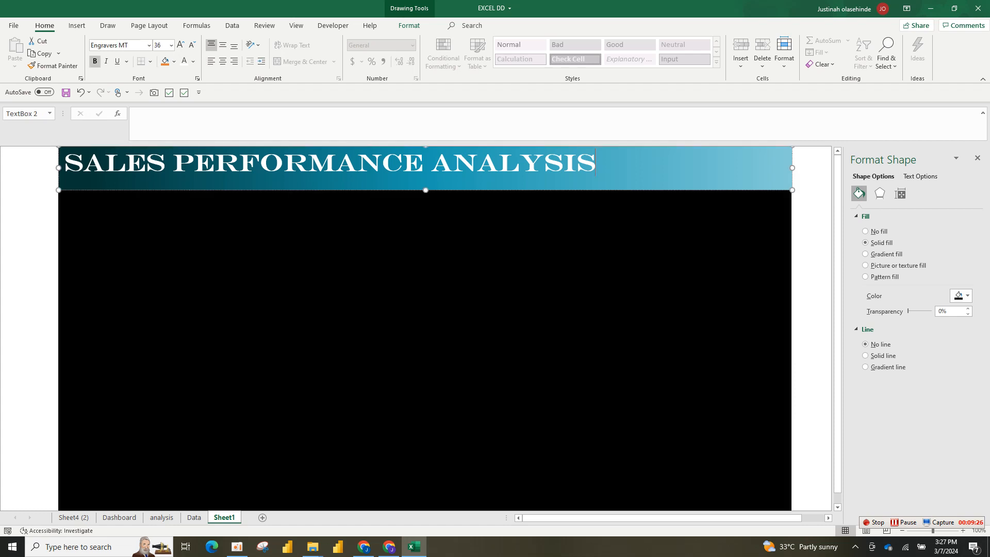
key(ctrl+a)
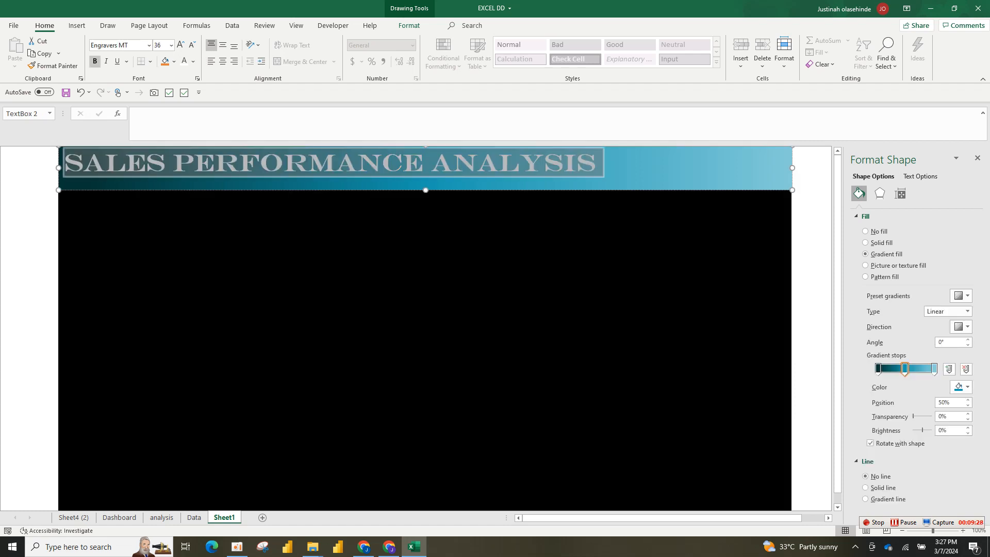
key(ctrl+e)
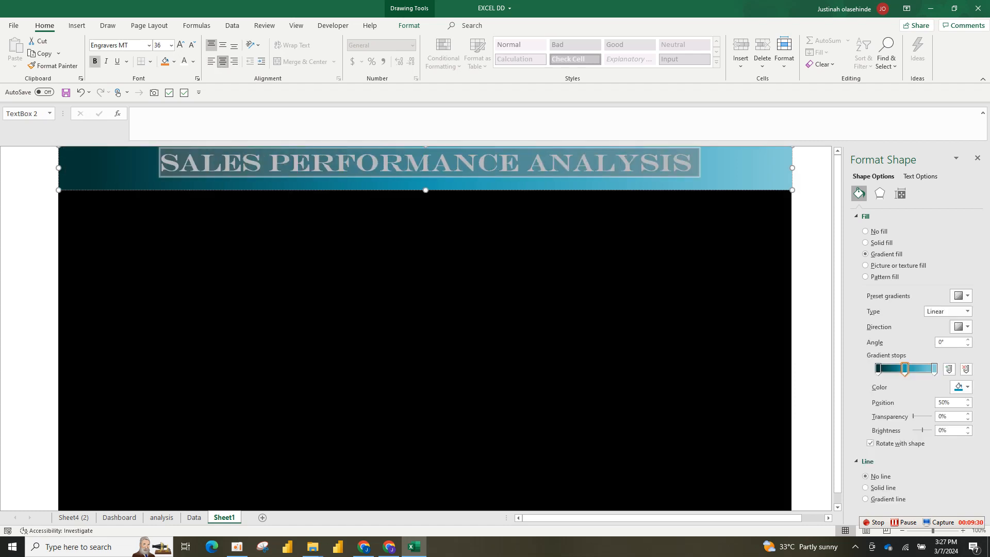
Step: Copy the complete title text, and delete the title together with its gradient text box
key(Right)
key(Left)
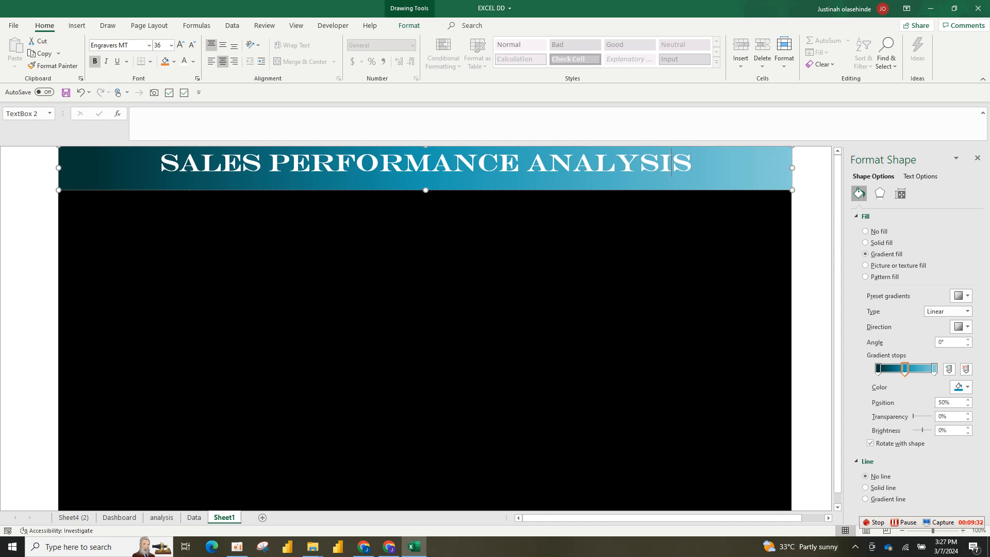
click(691, 163)
click(619, 257)
click(690, 164)
drag(159, 163, 699, 164)
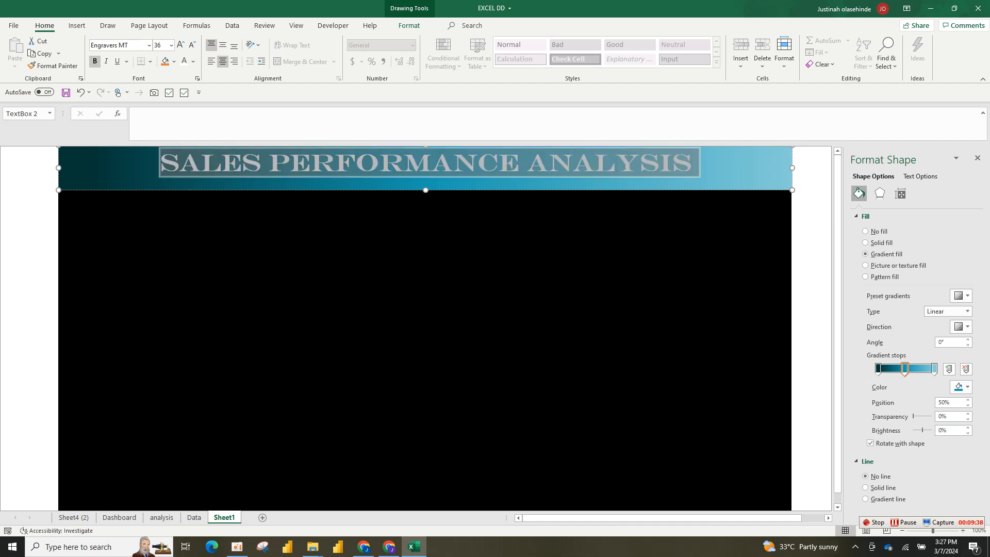
click(692, 164)
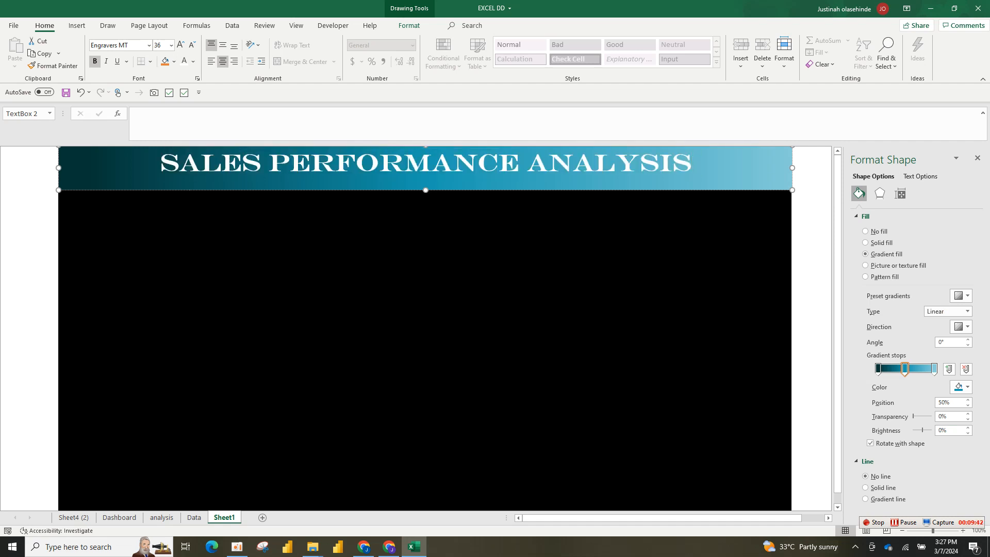
drag(692, 164, 208, 168)
key(ctrl+c)
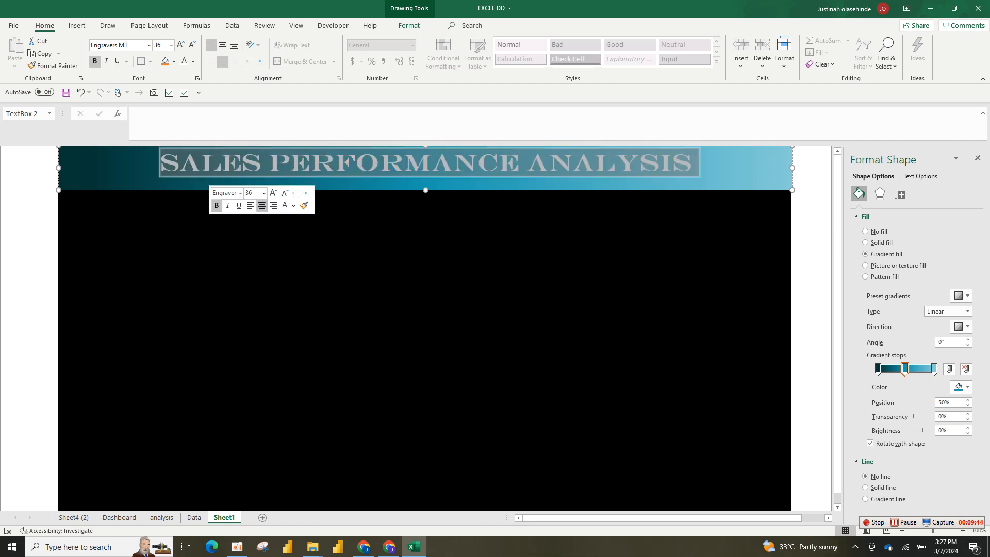
key(Delete)
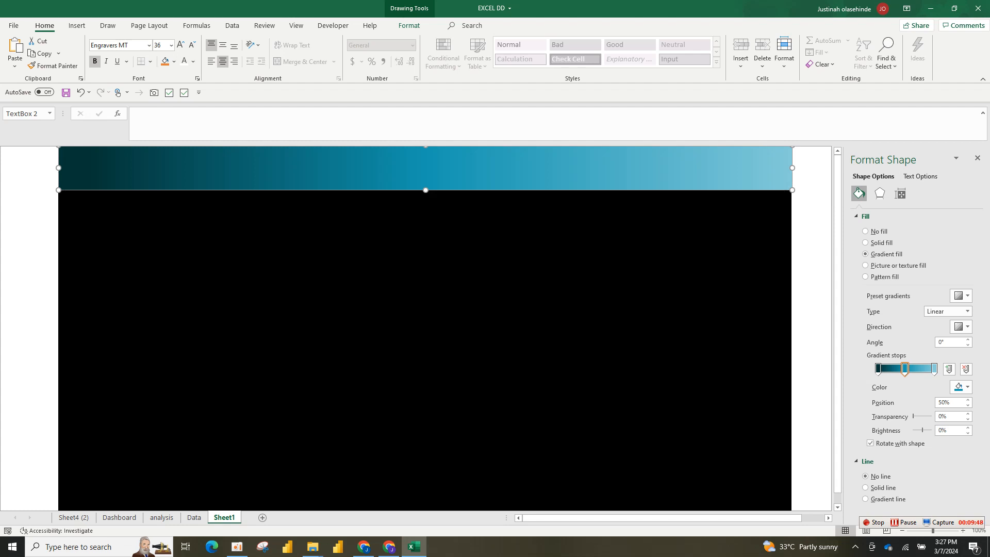
key(Delete)
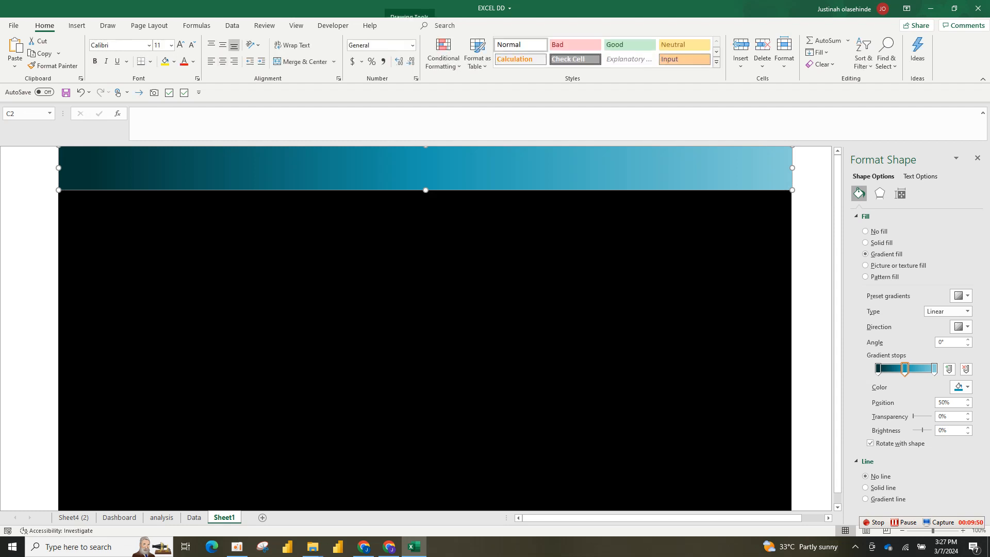
Step: Draw a rectangle about 0.8" high and 14.82" wide across the upper edge of the black background
click(77, 25)
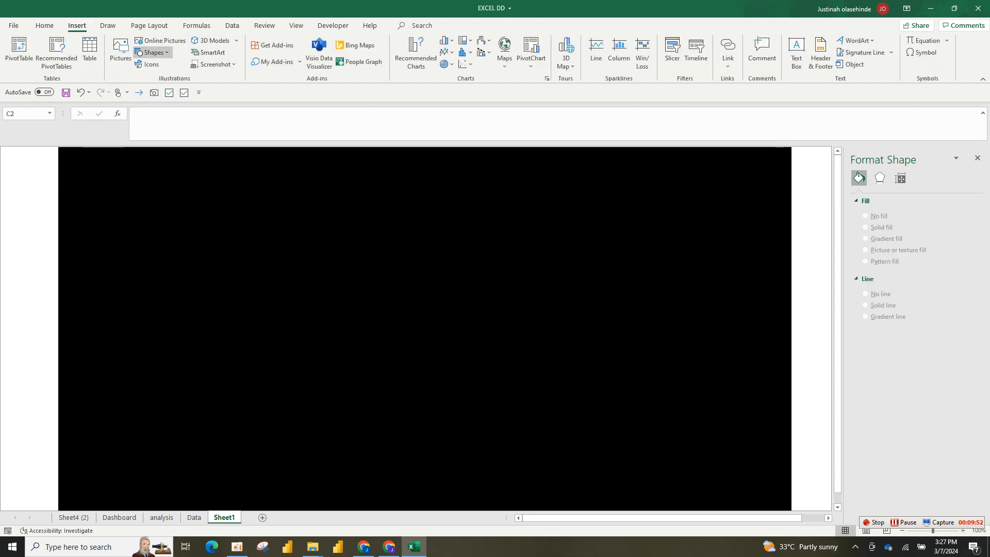
click(153, 52)
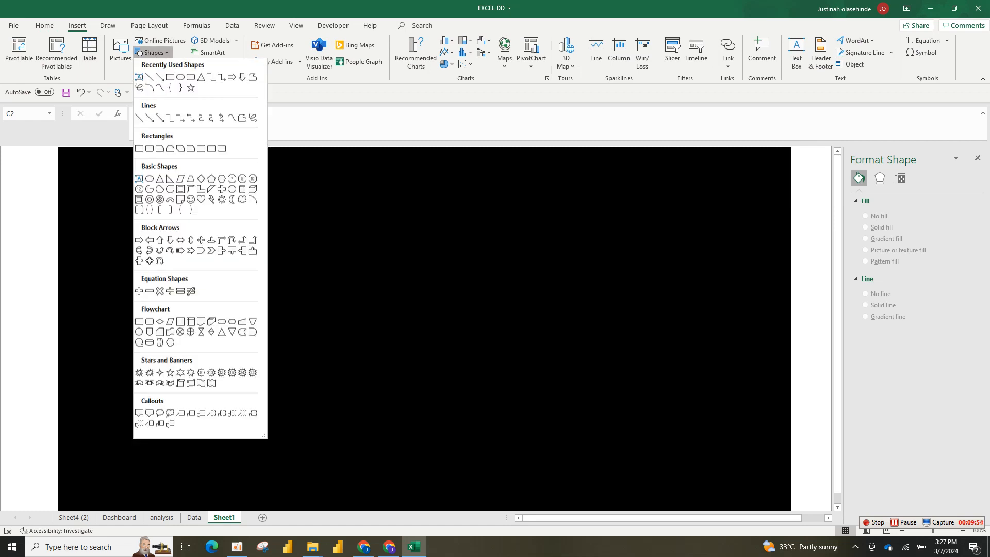
click(170, 78)
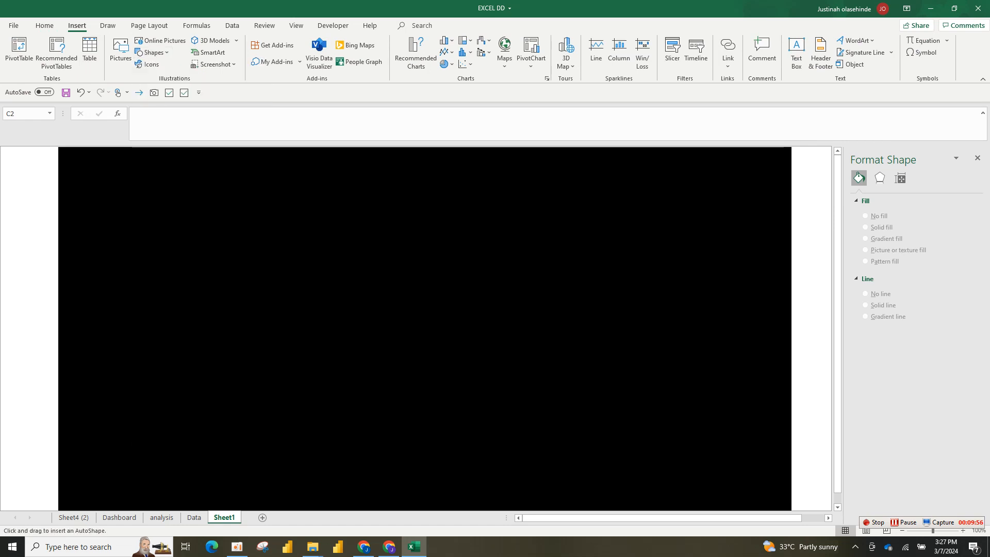
mouse_move(57, 147)
mouse_down()
mouse_move(492, 267)
mouse_move(835, 195)
mouse_move(690, 183)
mouse_move(725, 188)
mouse_up()
drag(683, 517, 659, 518)
drag(423, 168, 424, 167)
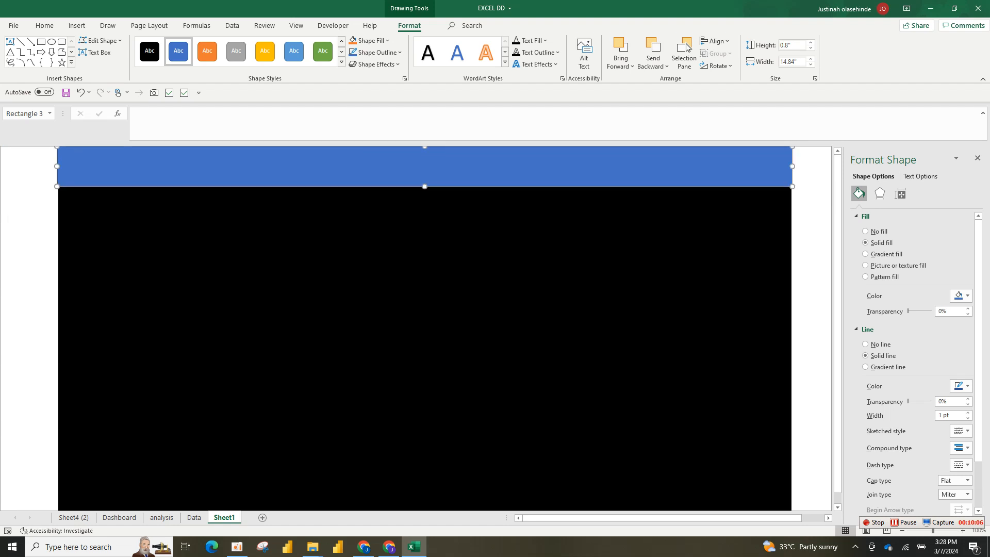
drag(792, 166, 791, 167)
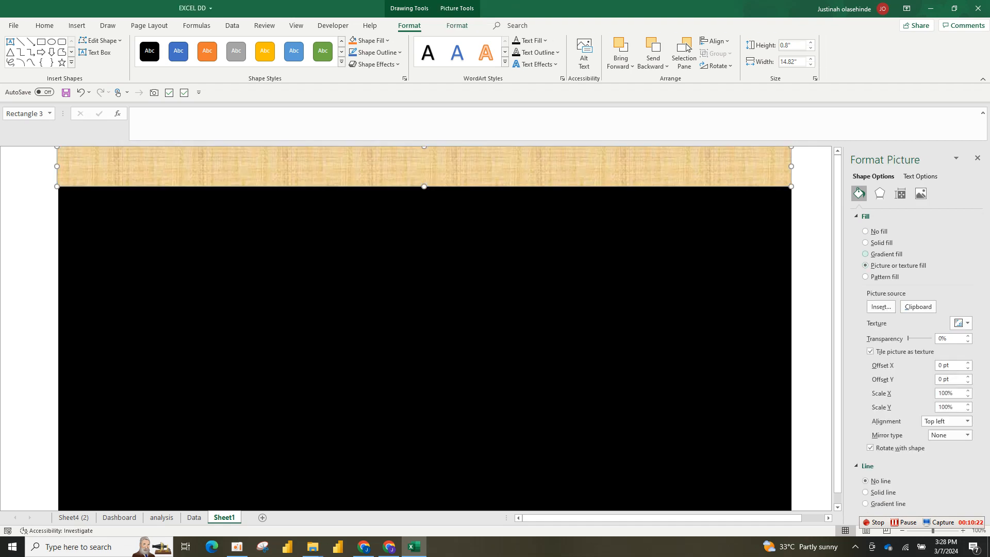
Step: Fill the header rectangle with the dark teal to light blue gradient
click(869, 254)
key(ctrl+v)
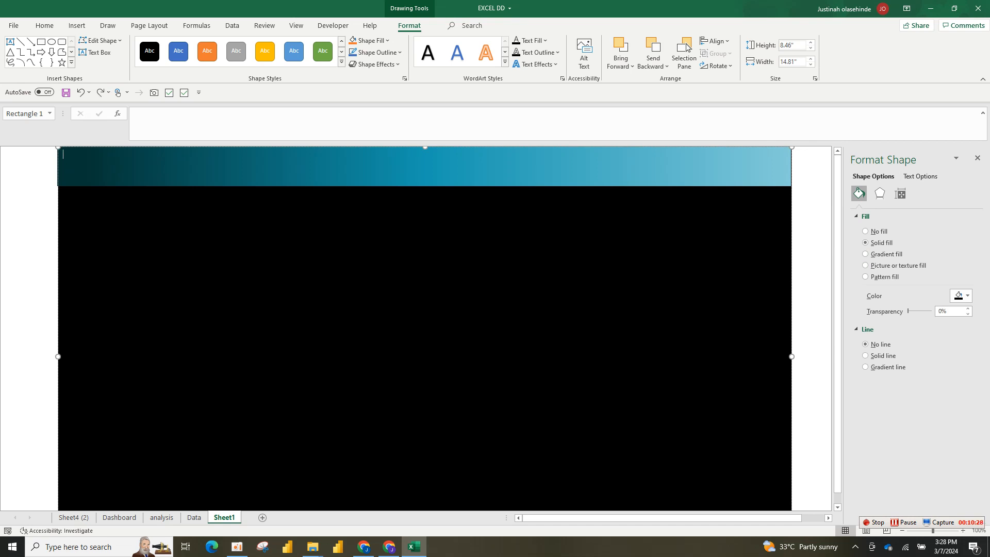
Step: Draw a text box on the black background and paste the title SALES PERFORMANCE ANALYSIS into it
click(77, 25)
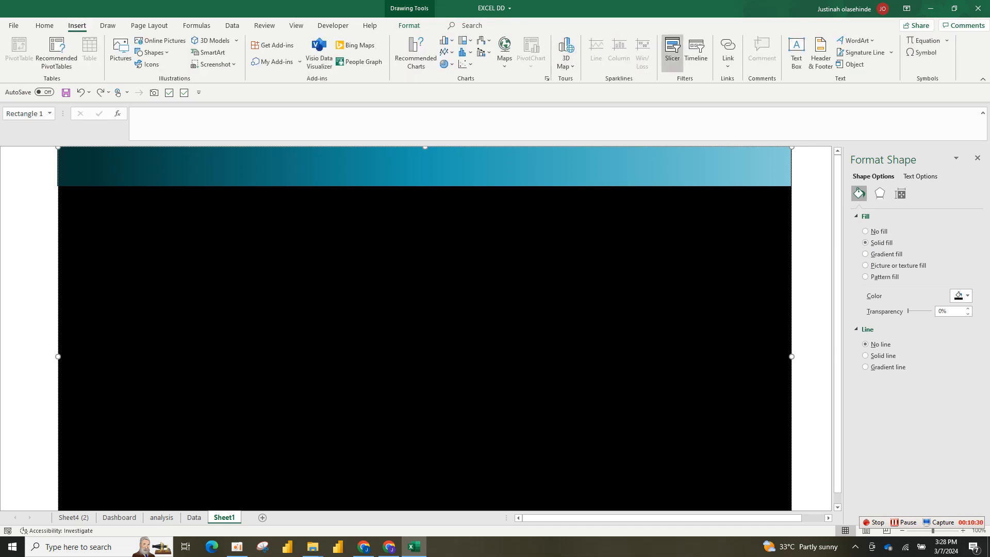
click(796, 52)
drag(382, 251, 731, 325)
key(ctrl+v)
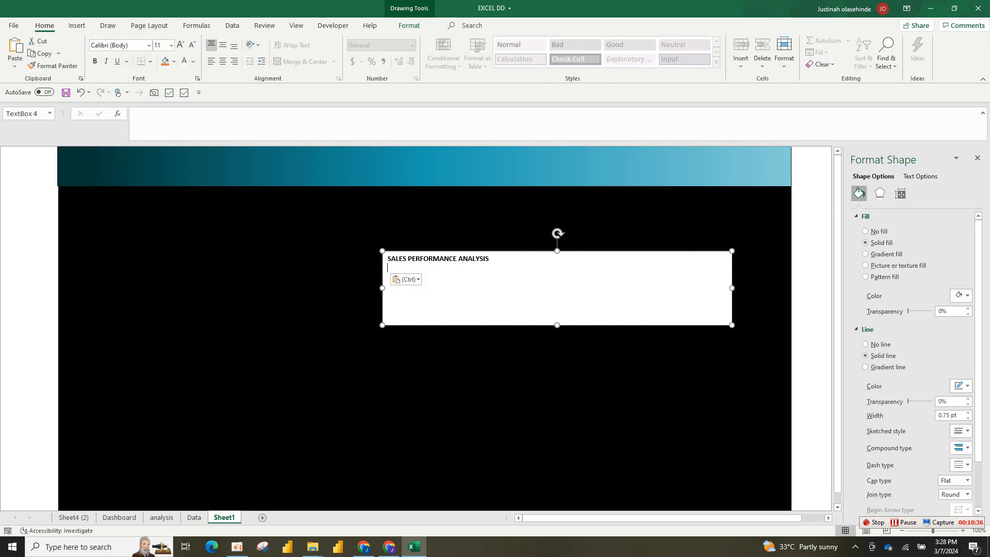
Step: Undo the title paste and the text box, and restore the box with the pasted title
key(ctrl+z)
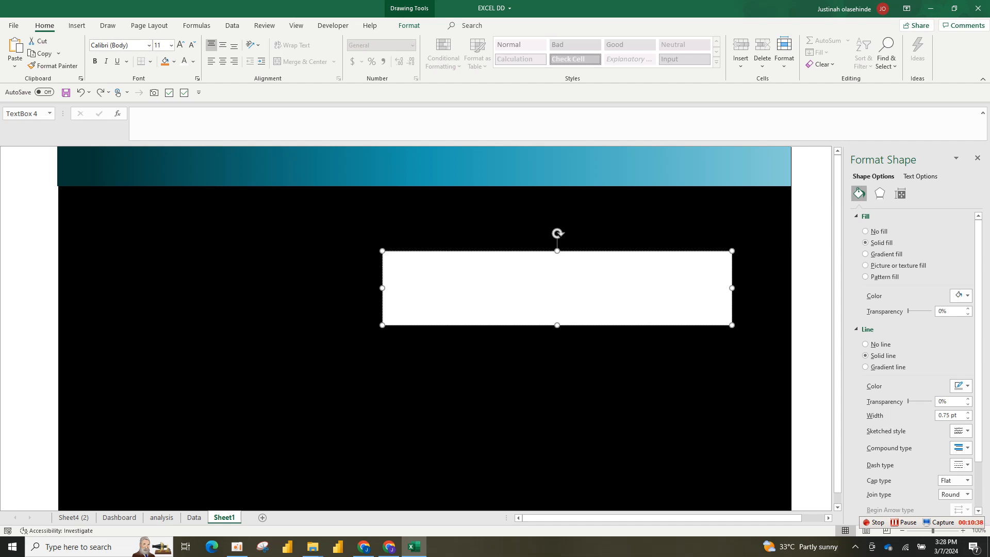
key(ctrl+z)
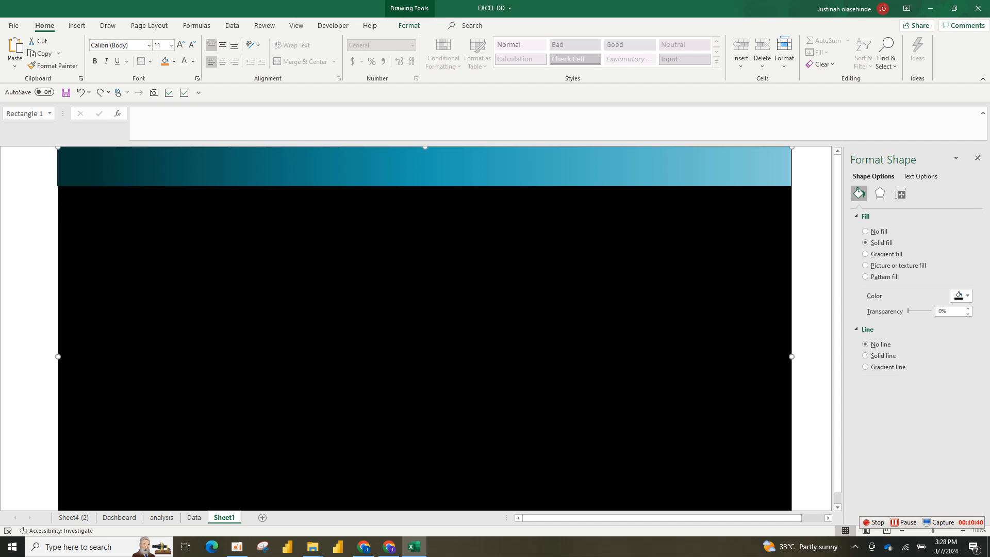
click(100, 92)
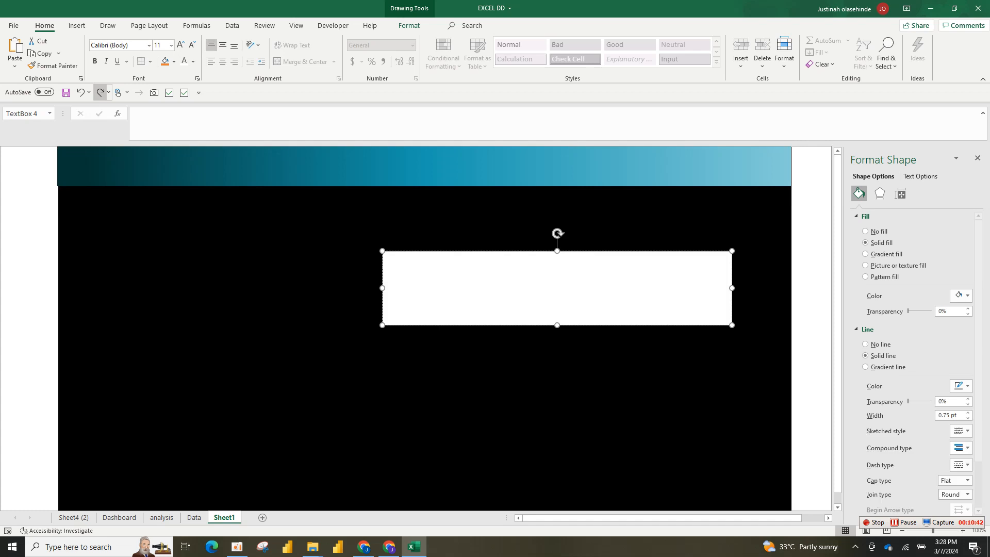
key(ctrl+v)
Step: Reduce the title text box's height to a narrow strip around the title
drag(556, 325, 556, 278)
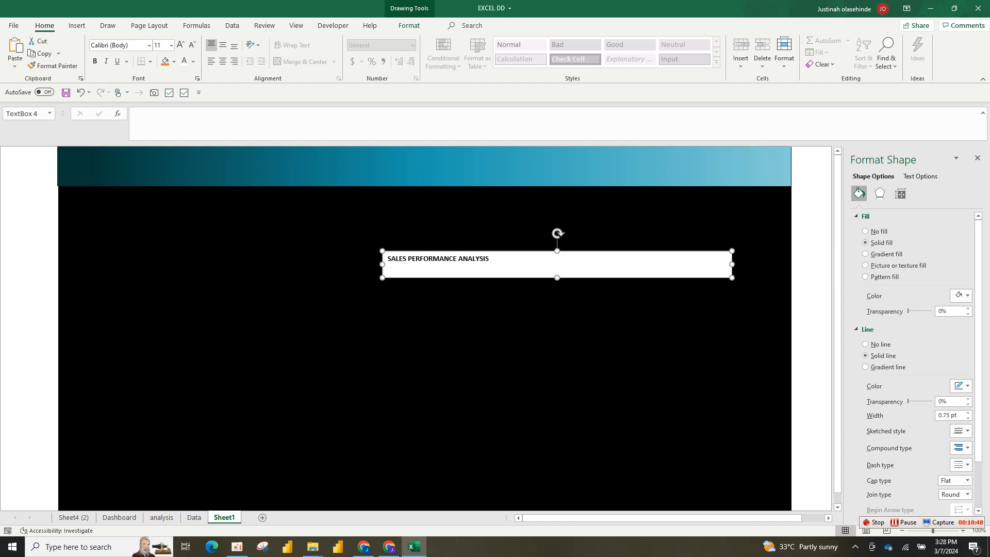
drag(490, 259, 386, 258)
click(350, 309)
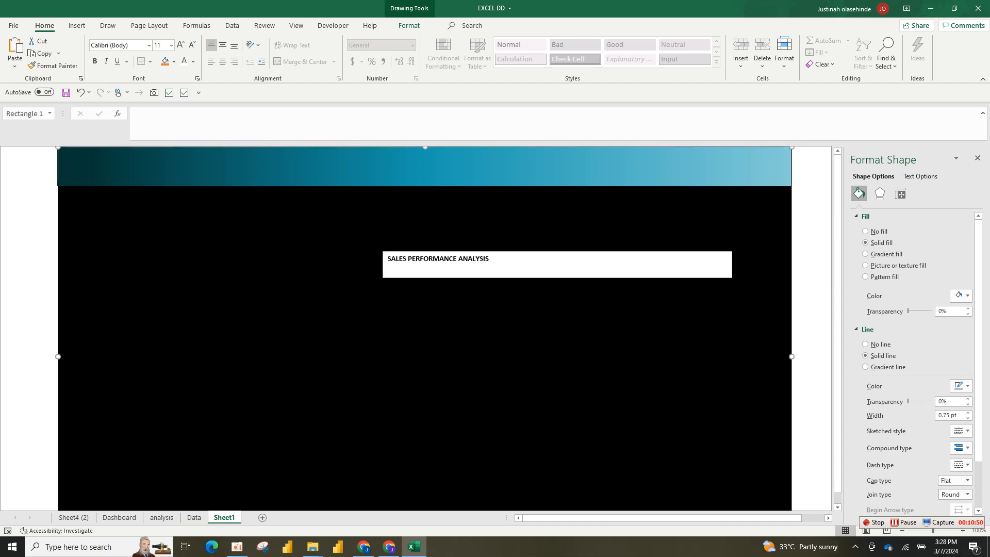
Step: Remove the outline and the fill from the title text box
click(388, 268)
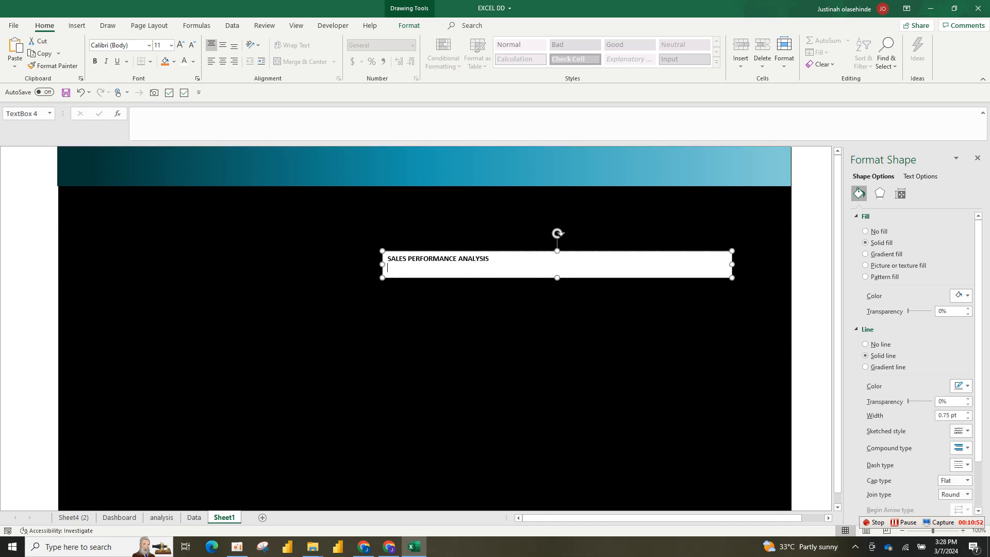
click(865, 343)
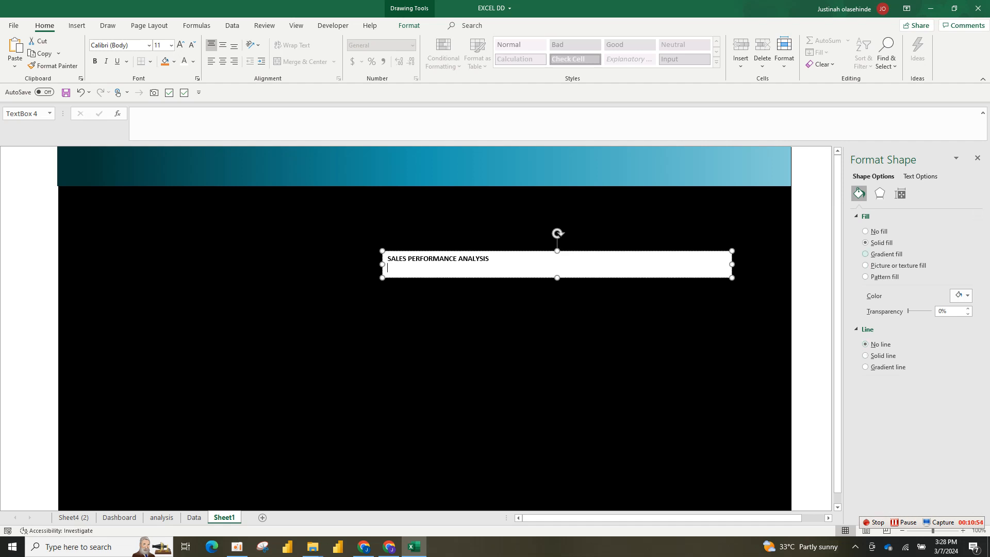
click(865, 231)
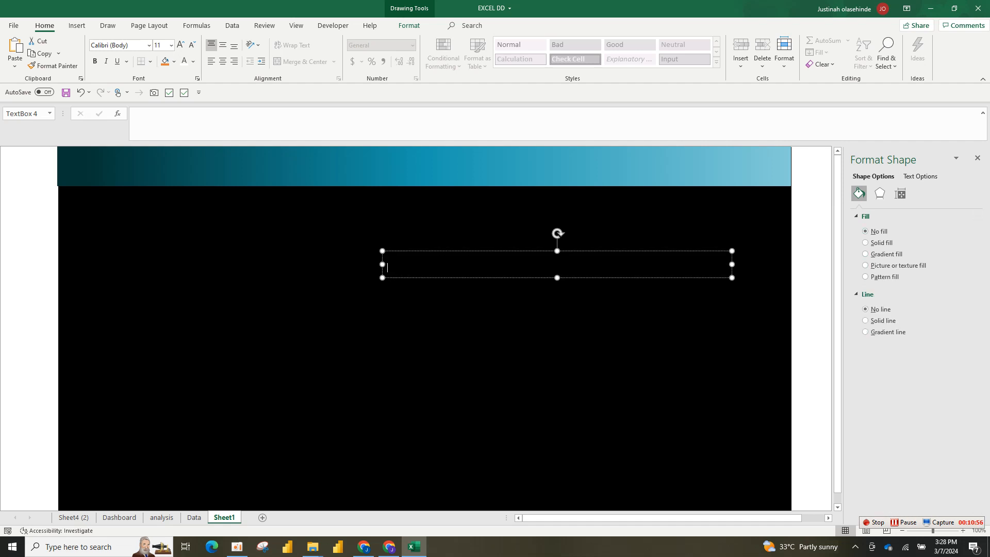
Step: Move the title text box onto the gradient banner, and centre its text horizontally with bottom vertical alignment
drag(592, 251, 484, 152)
drag(277, 160, 382, 160)
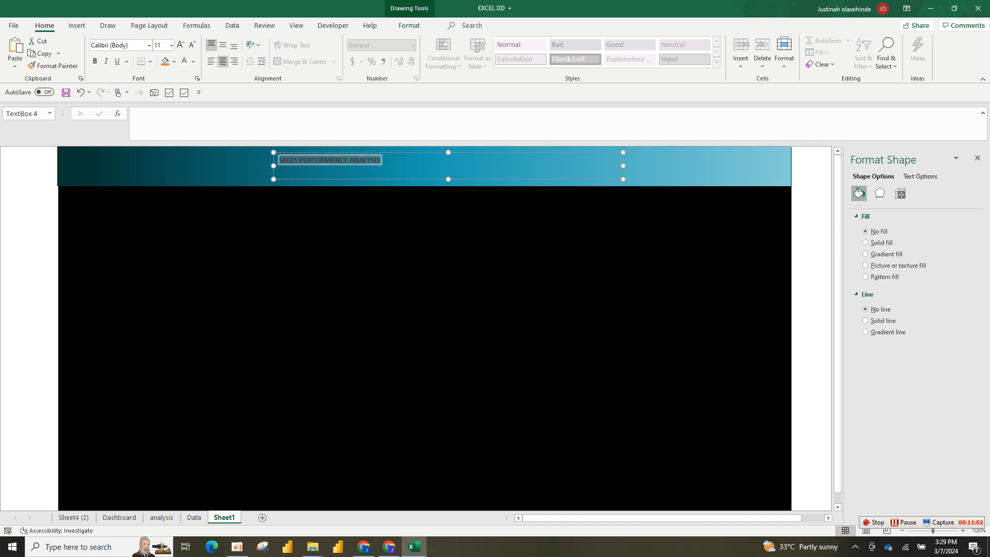
click(222, 60)
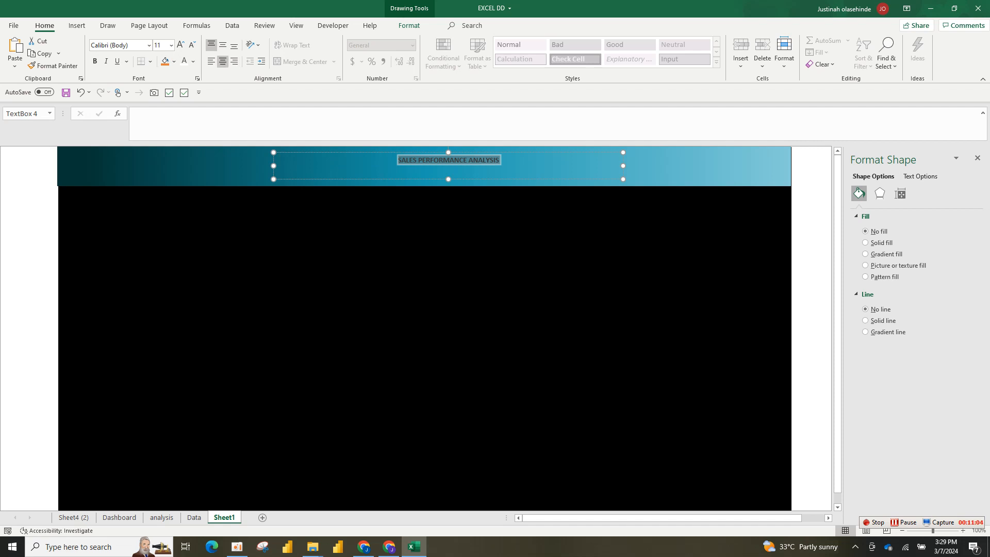
click(222, 45)
click(233, 45)
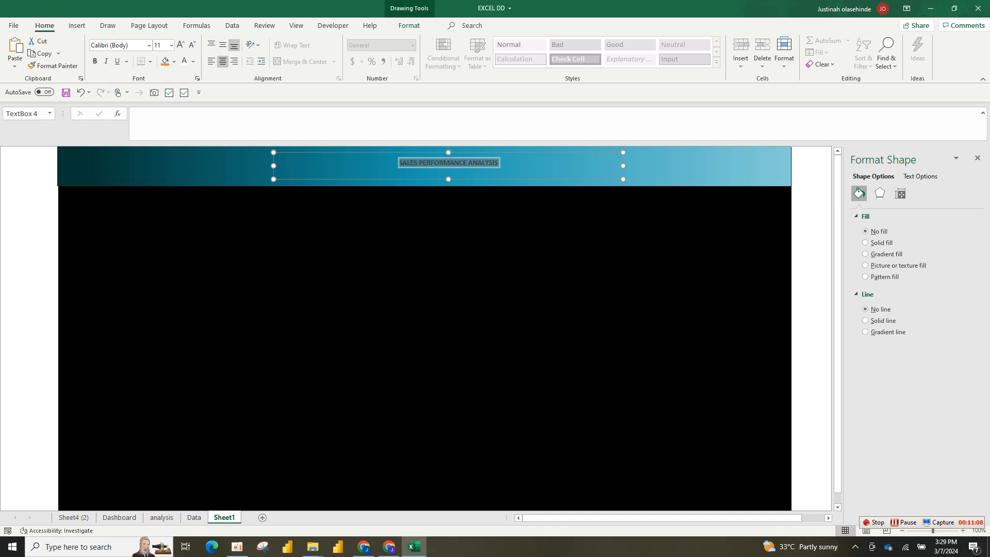
Step: Set the title's font to Engravers MT and its colour to white
click(149, 45)
click(147, 119)
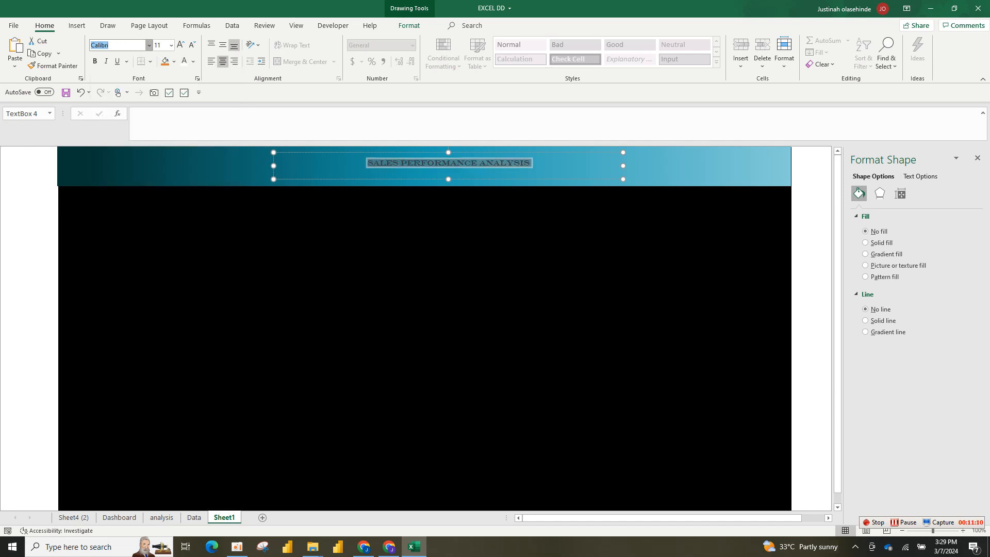
click(184, 61)
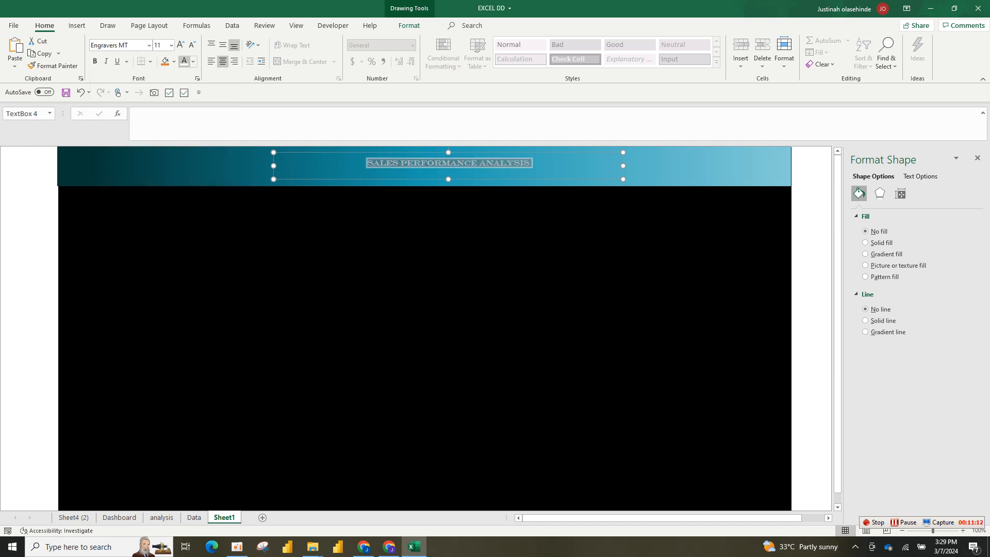
Step: Make the title bold and set its font size to 36
click(95, 62)
click(181, 45)
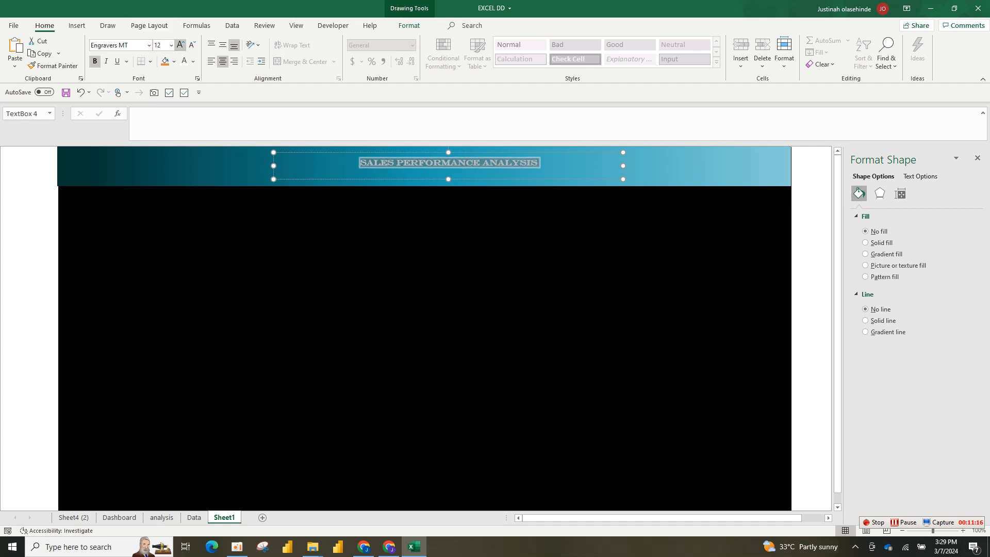
click(171, 45)
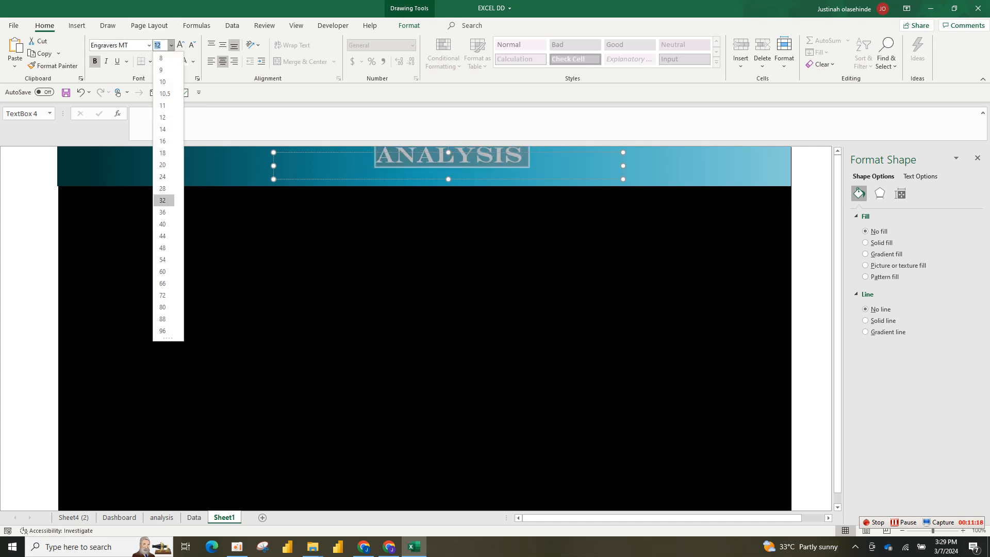
click(162, 212)
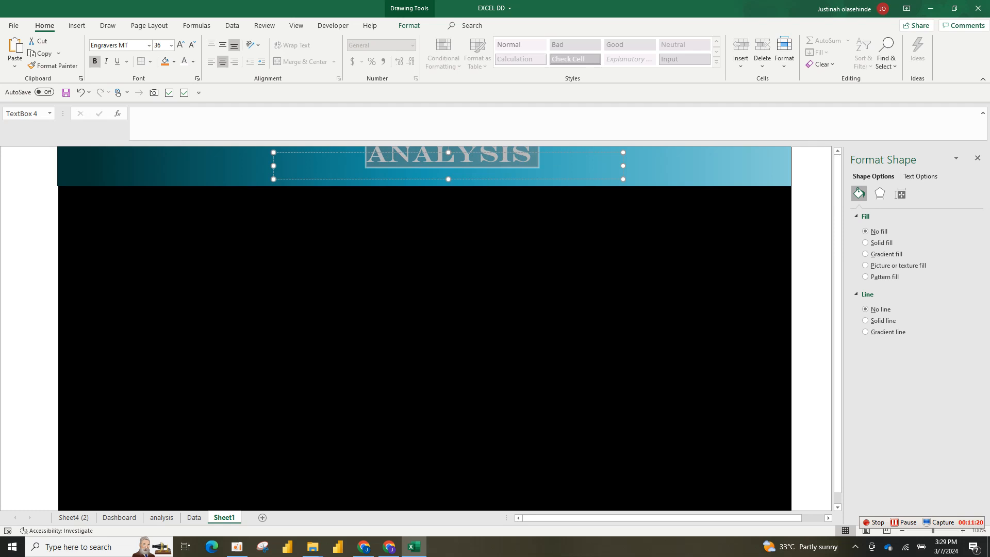
Step: Widen the title text box to about the banner's full width, and extend its upper edge to the banner's top
drag(273, 166, 67, 166)
drag(623, 166, 802, 166)
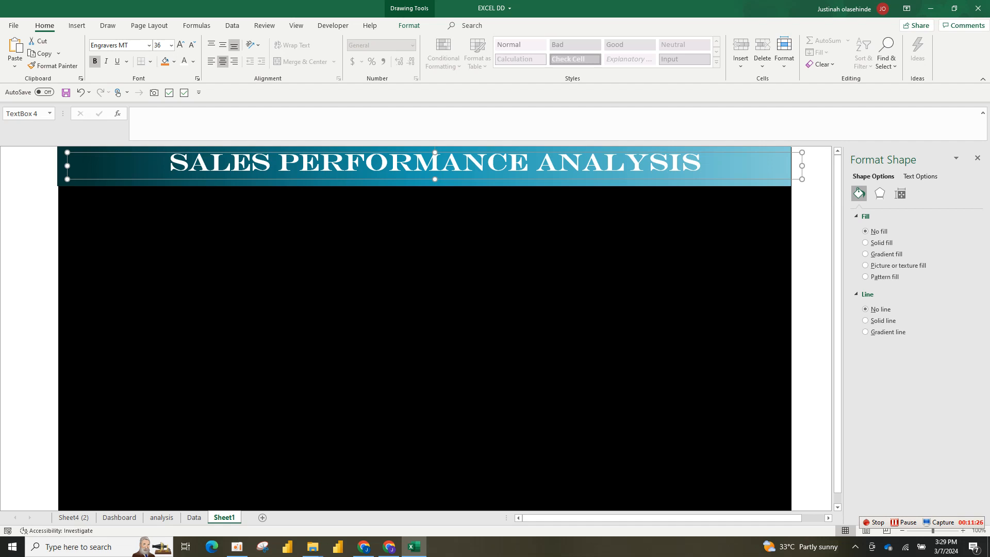
drag(435, 153, 435, 146)
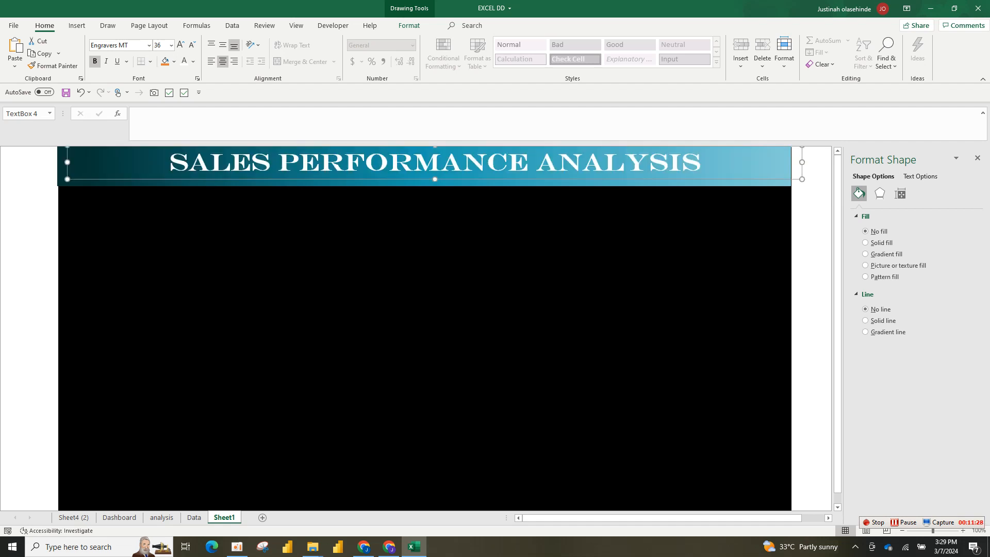
Step: Shift the title text box left along the banner and nudge it slightly back to the right
drag(434, 182, 378, 179)
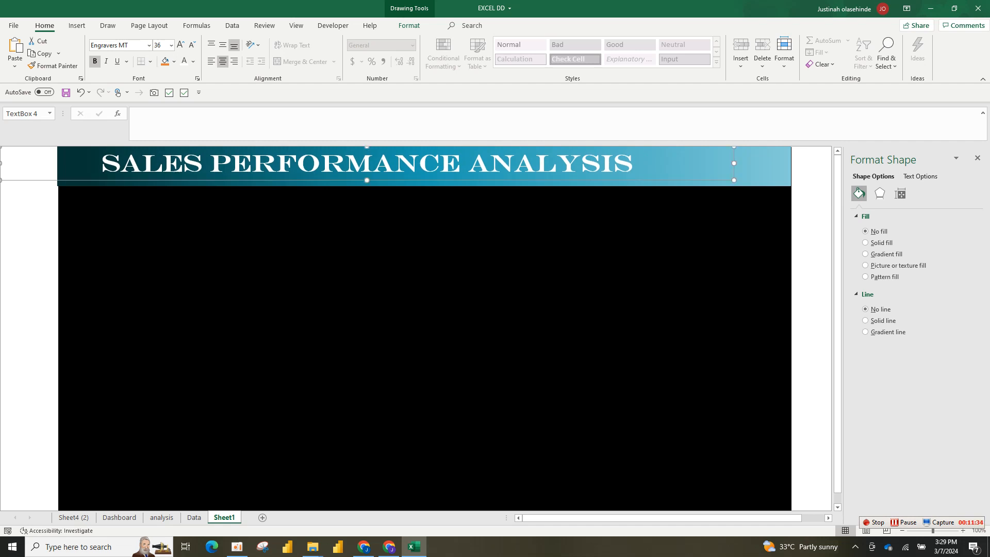
key(Right)
key(Right)
key(Right)
key(Right)
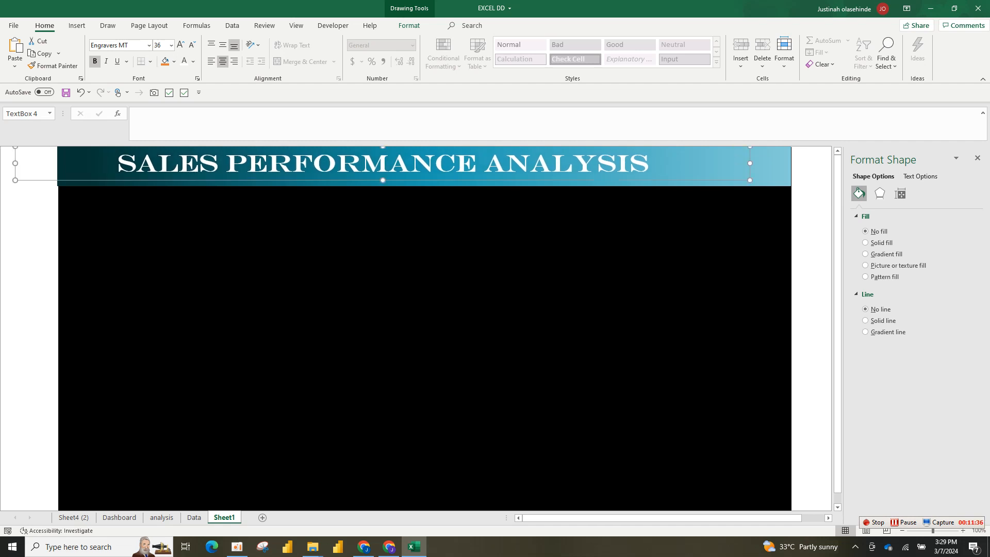
Step: Group the title text box with the gradient banner
ctrl+click(770, 167)
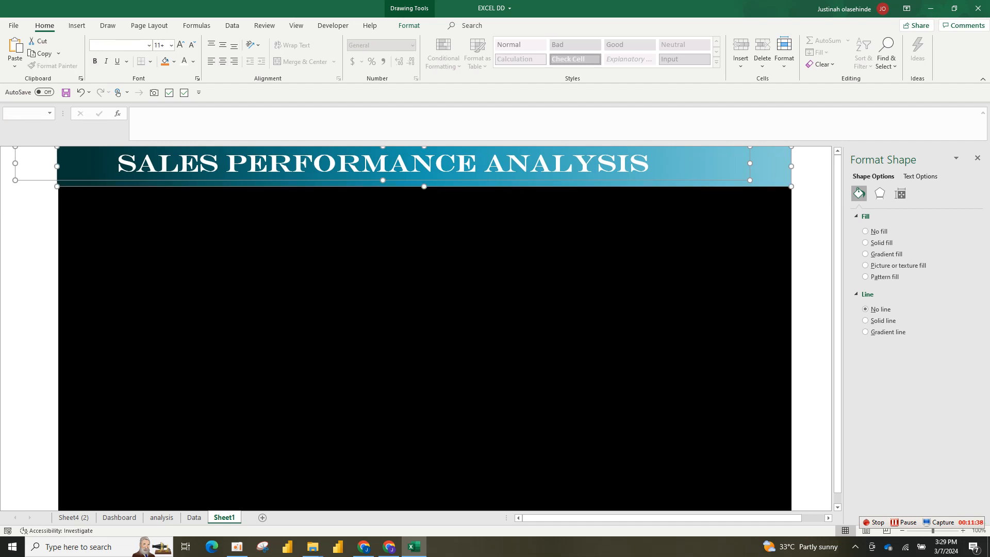
right_click(58, 185)
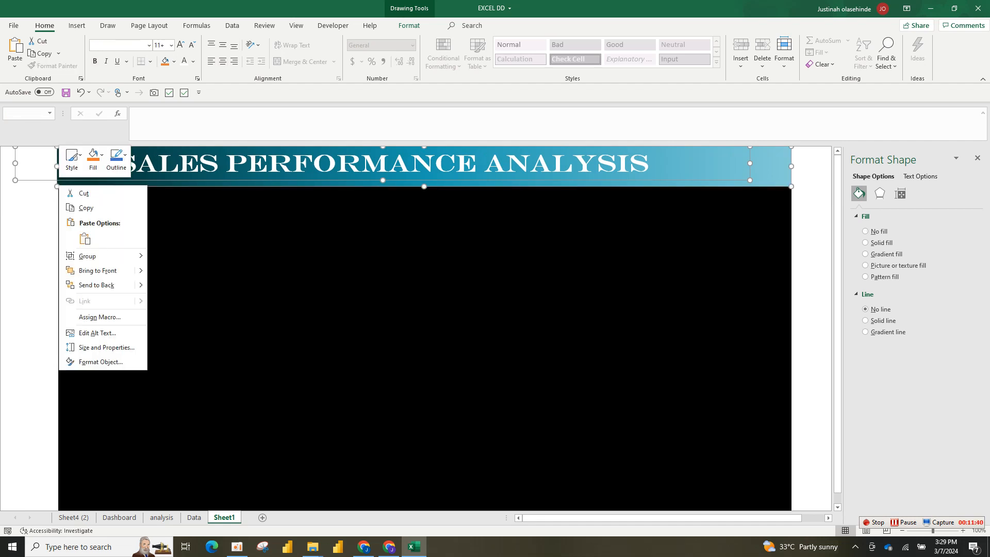
mouse_move(103, 256)
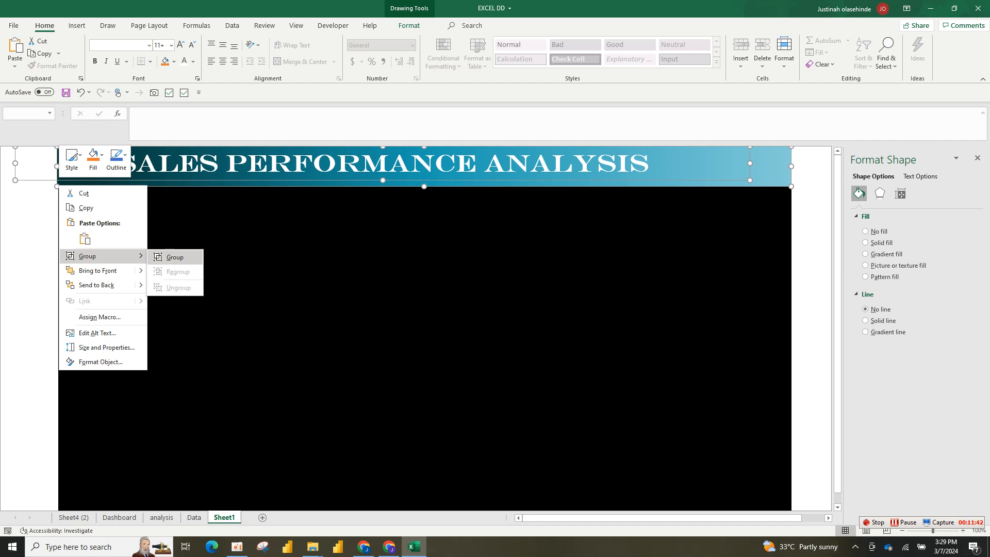
click(174, 257)
click(288, 257)
click(330, 165)
click(330, 258)
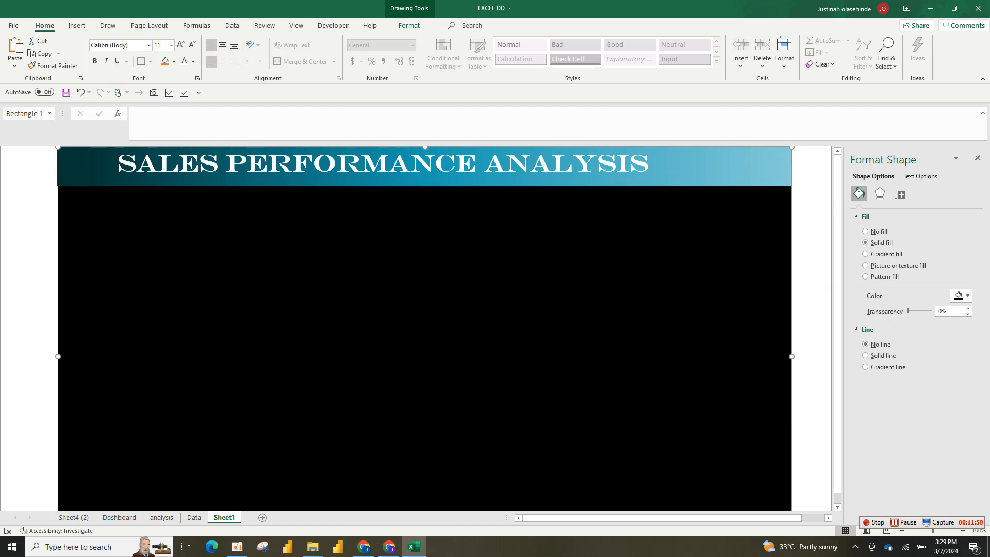
Step: Reorder the worksheets so Sheet1 sits directly after Dashboard, and compare its header with the finished dashboard
click(119, 517)
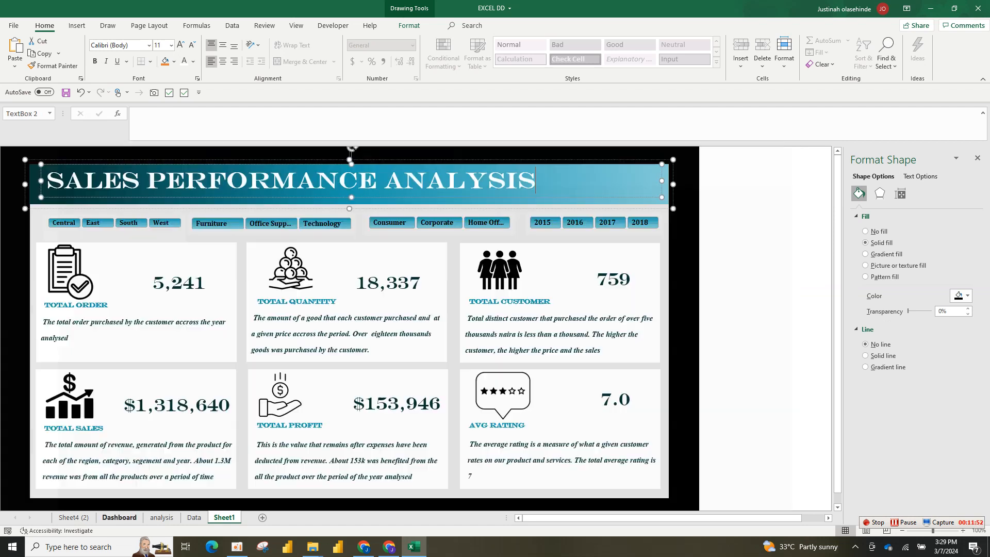
click(224, 517)
drag(224, 517, 156, 517)
click(119, 517)
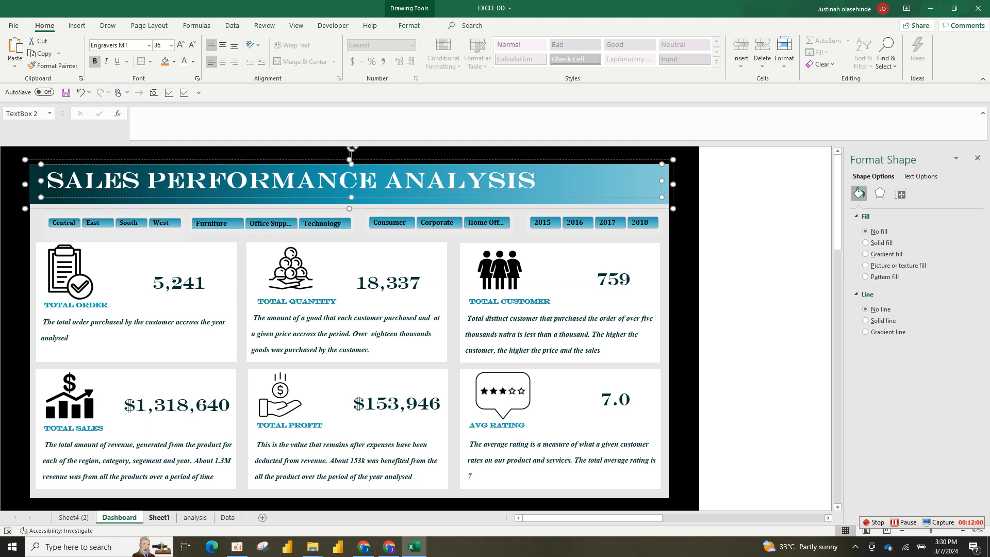
click(159, 517)
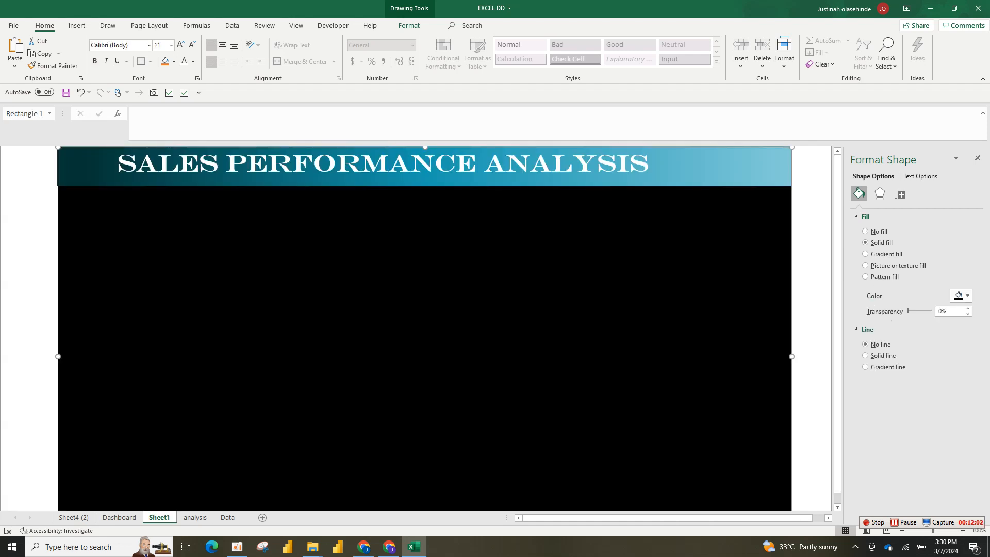
Step: Start inserting a line arrow from the recently used shapes on Sheet1
click(77, 25)
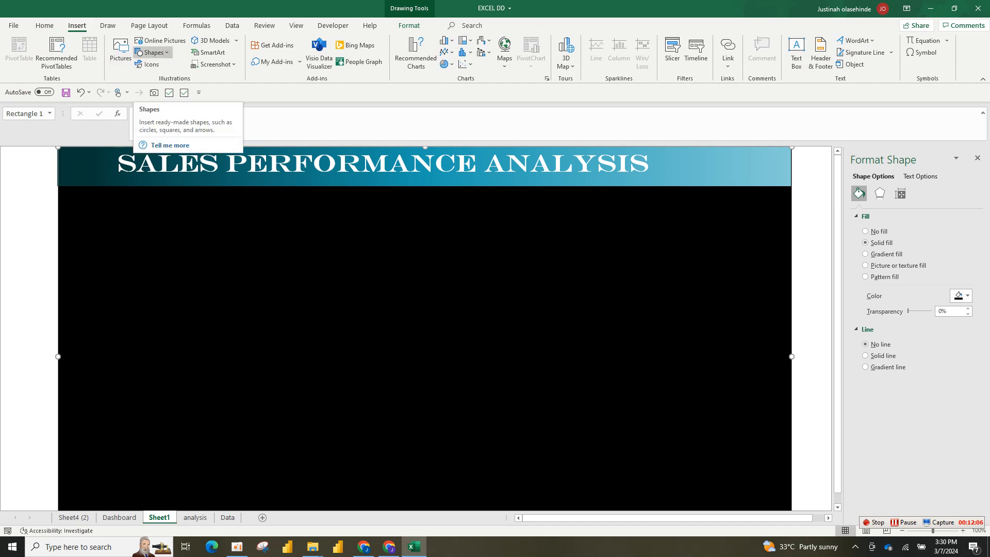
click(153, 52)
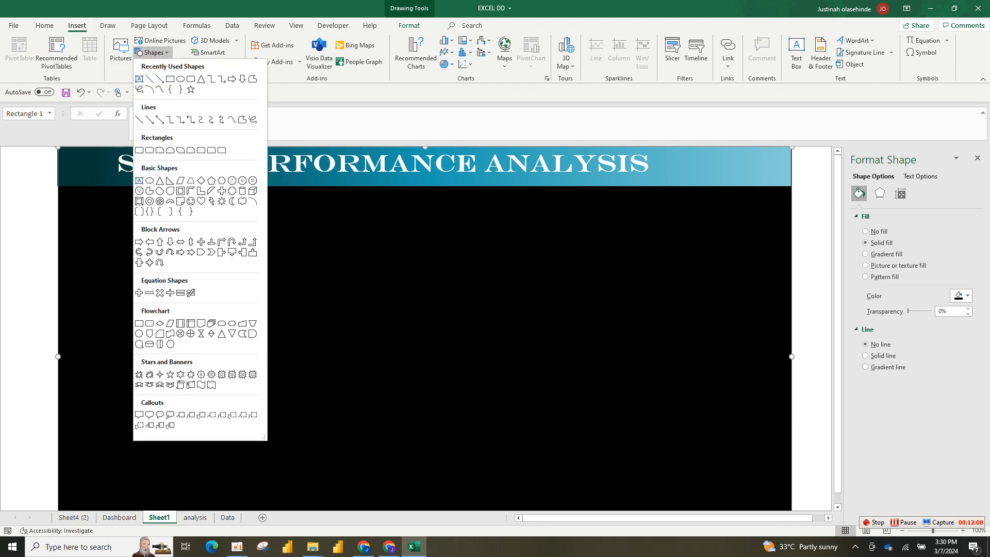
click(159, 79)
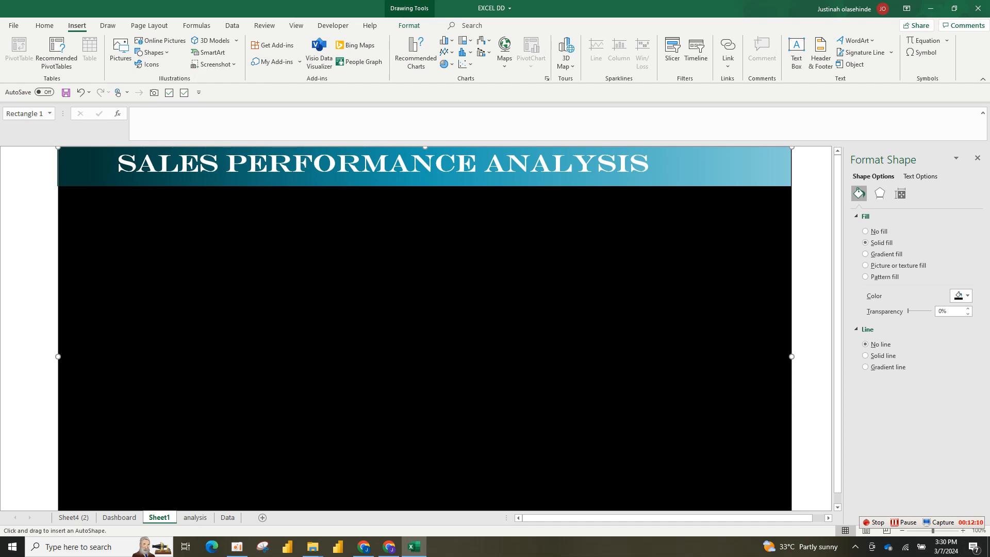